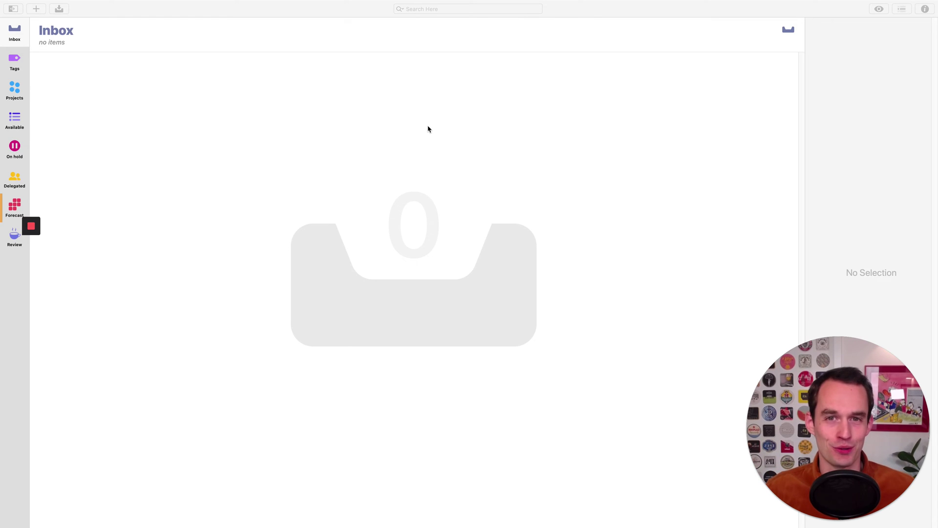
Step: From the Projects view, create a new single-action list named 'Reading list'
click(438, 117)
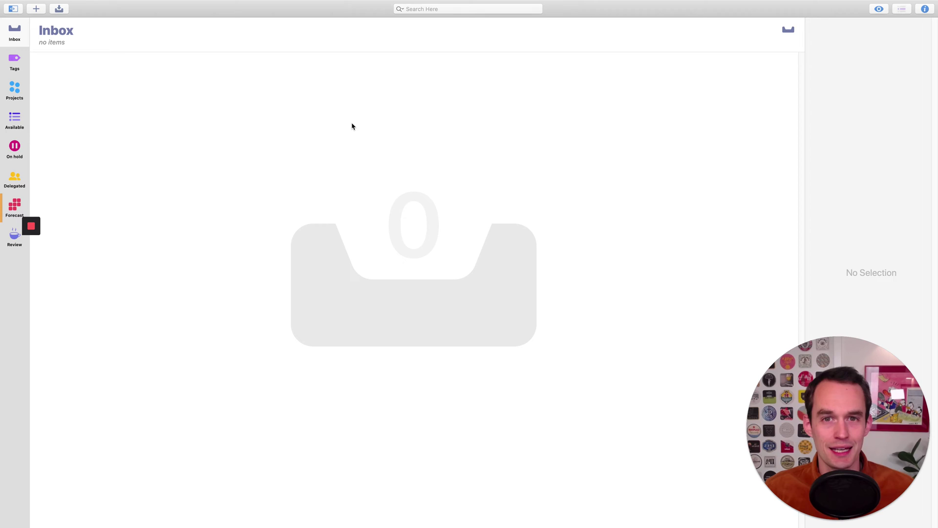
click(19, 91)
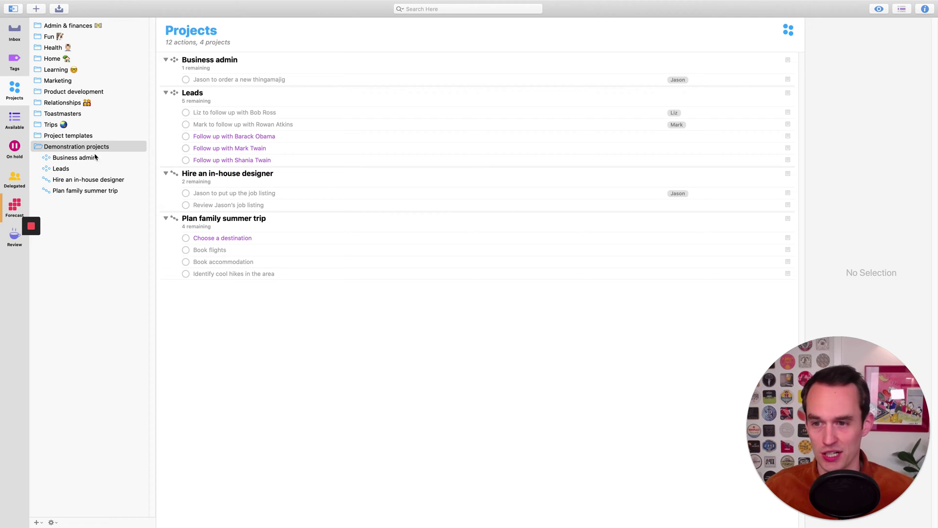
click(39, 523)
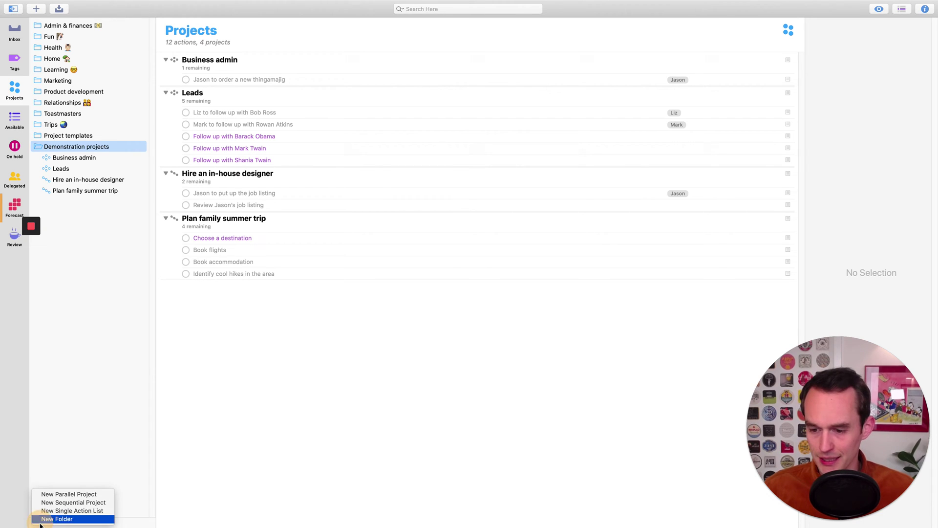
click(78, 510)
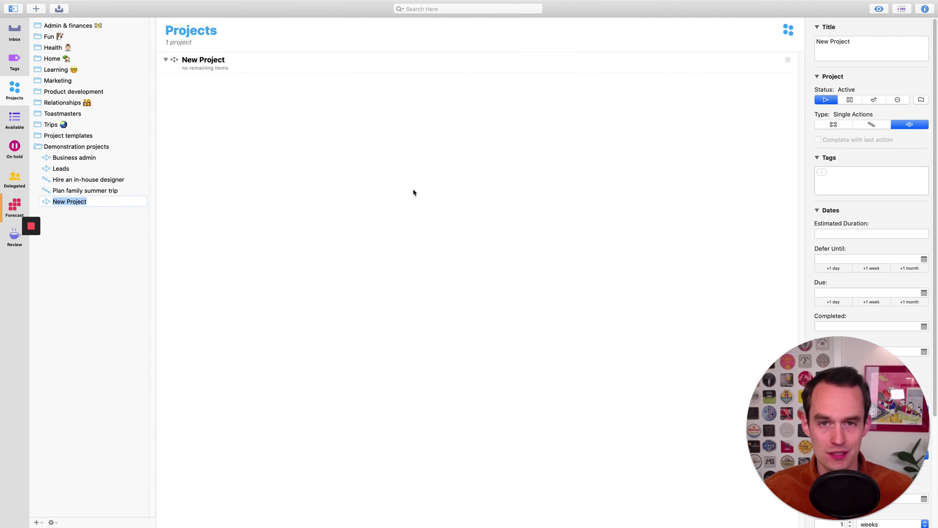
text(Reading list)
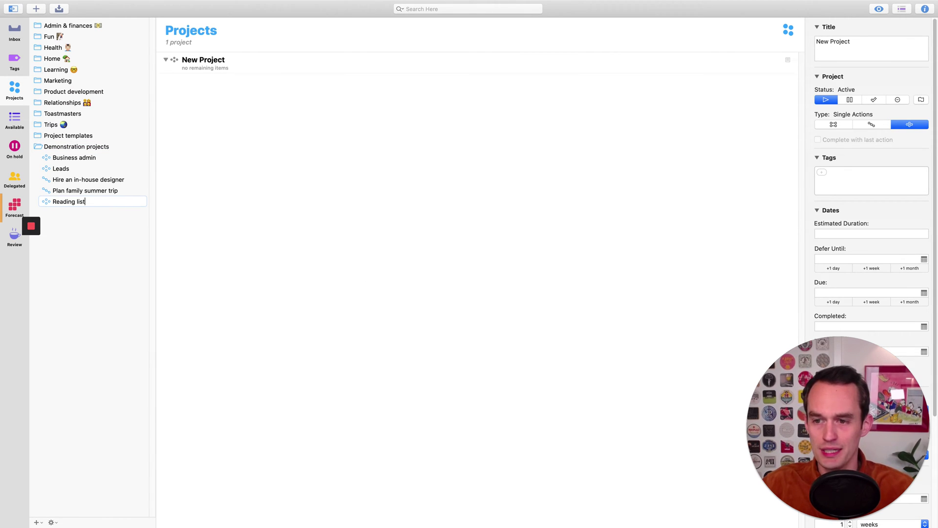
key(Return)
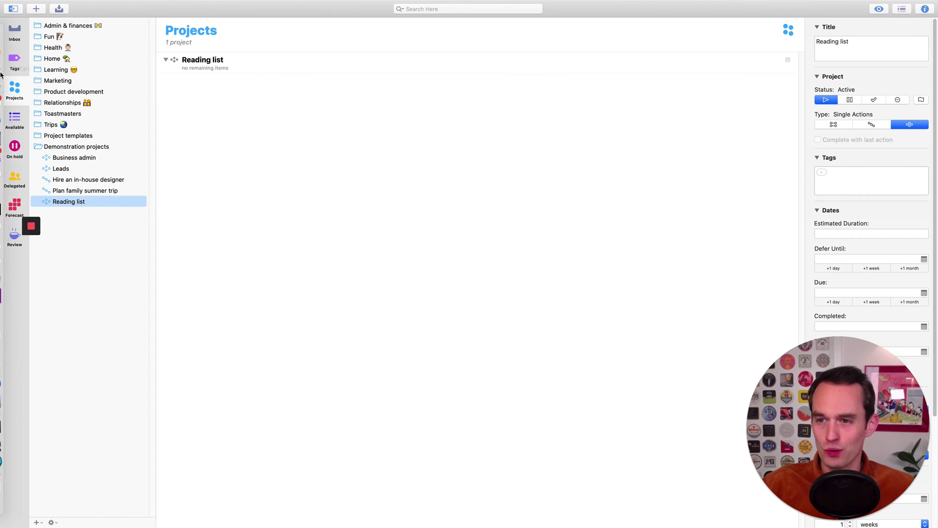
Step: Share the Firefox rest-breaks article to OmniFocus titled 'Steve Pavlina article on fully disengaged rest breaks'
click(2, 53)
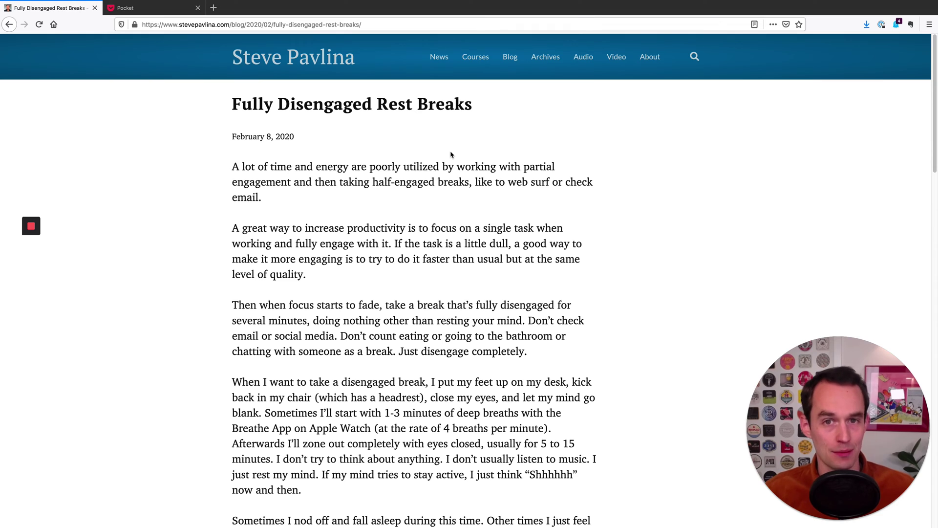
click(777, 27)
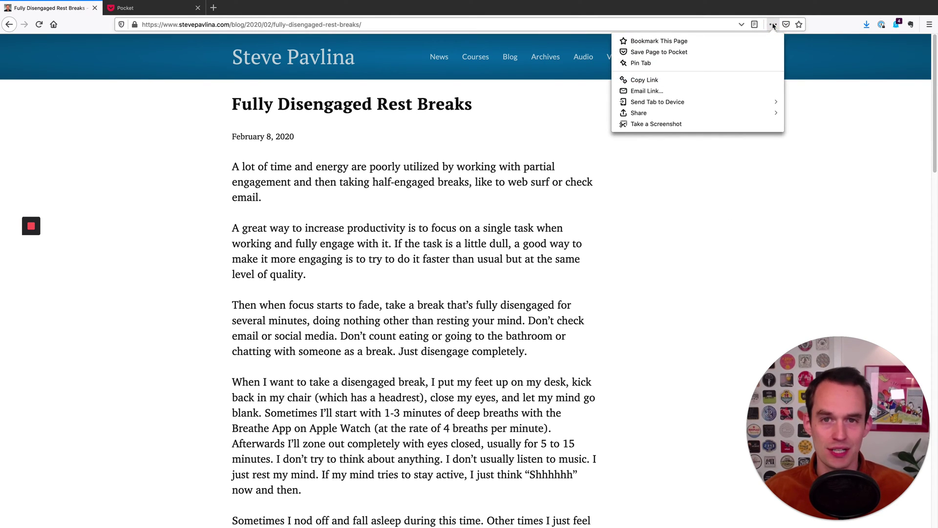
click(714, 113)
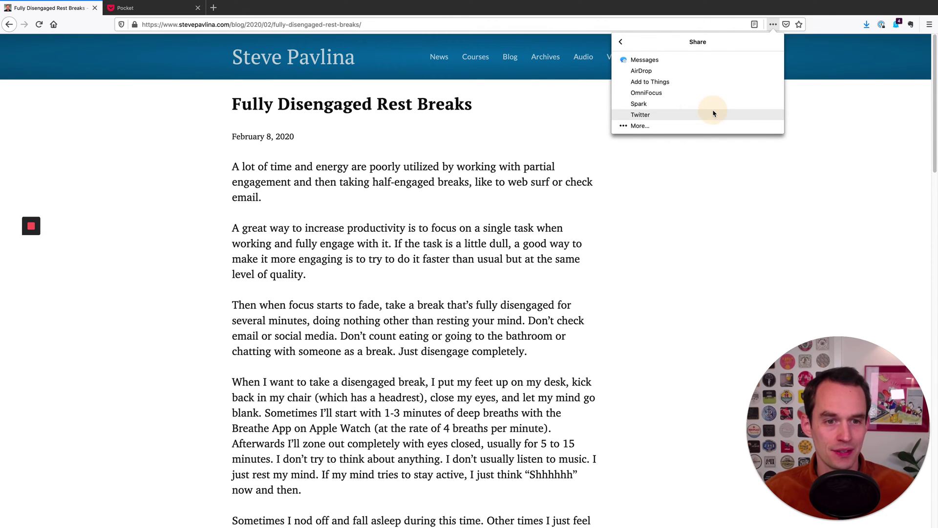
click(644, 94)
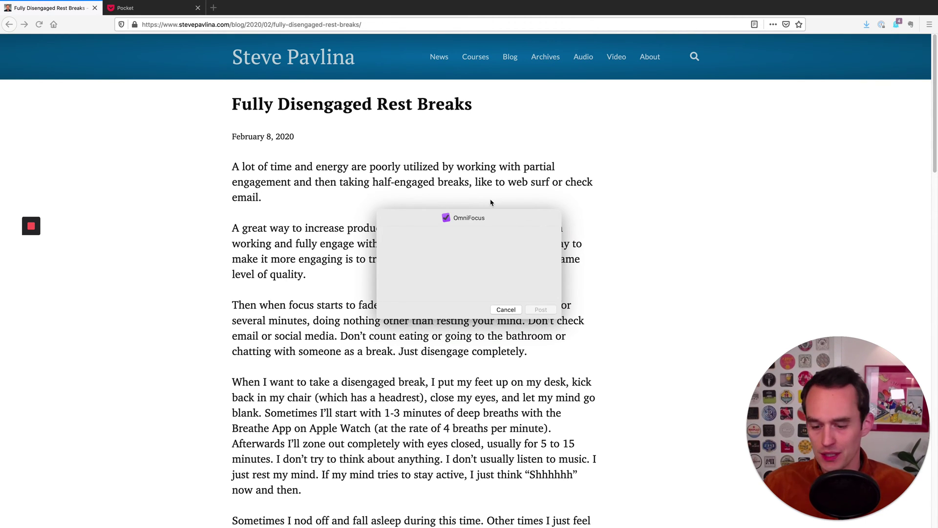
text(Steve Pavlin)
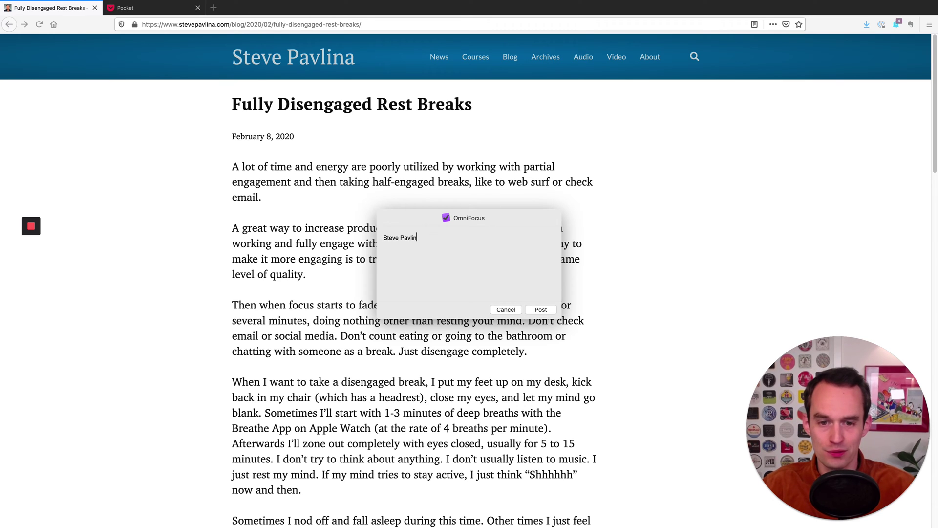
text(a article on ful)
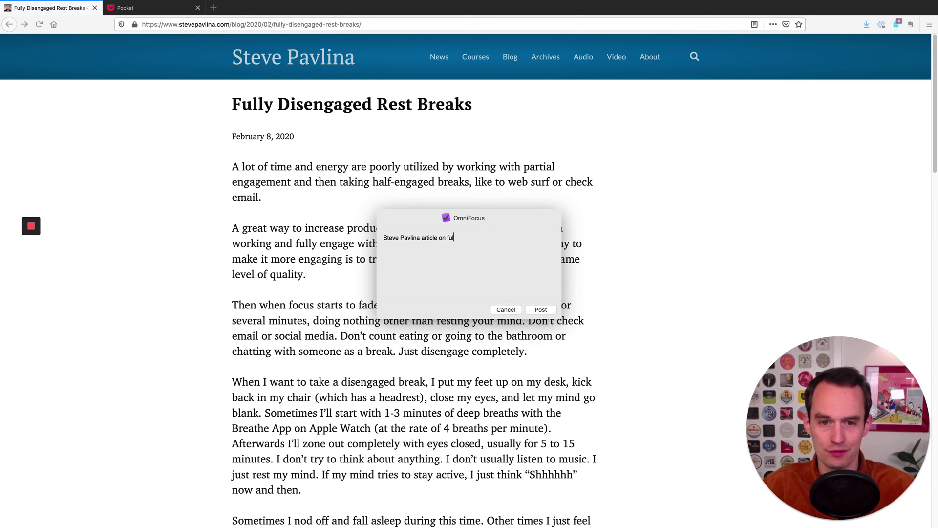
text(ly disengaged rest b)
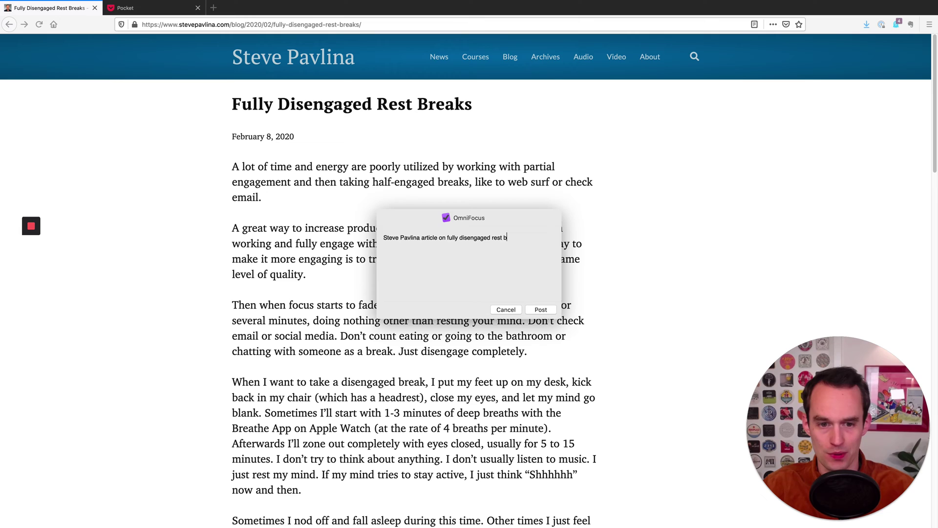
text(reaks)
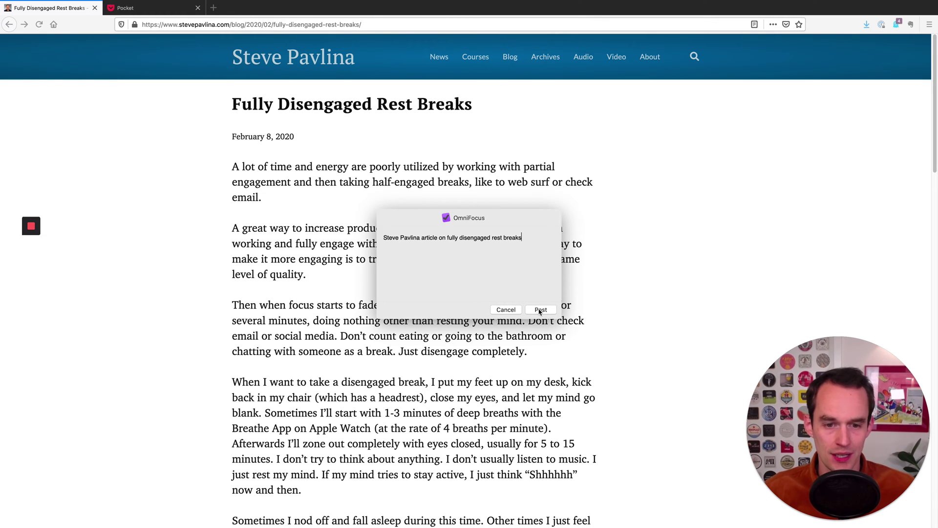
click(540, 310)
Step: Return to OmniFocus and select the saved article item in the Inbox
mouse_move(1, 201)
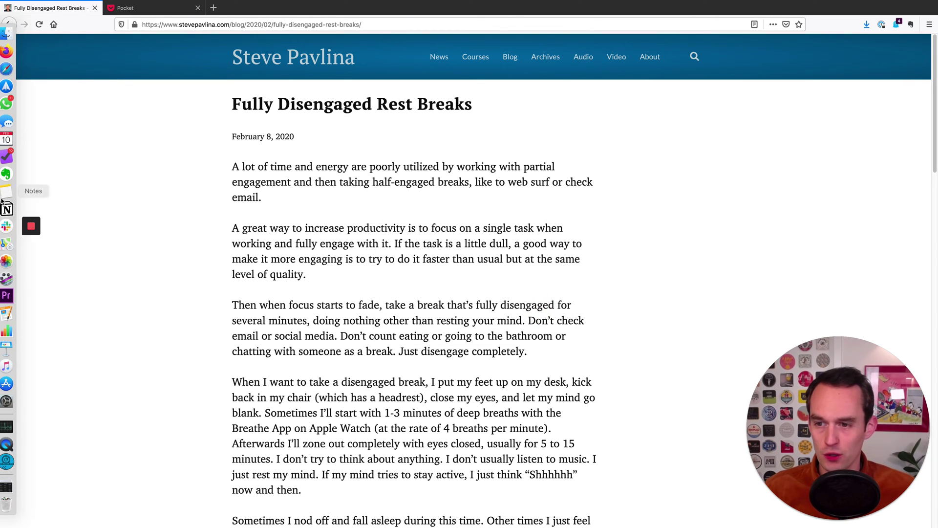
click(6, 156)
key(super+1)
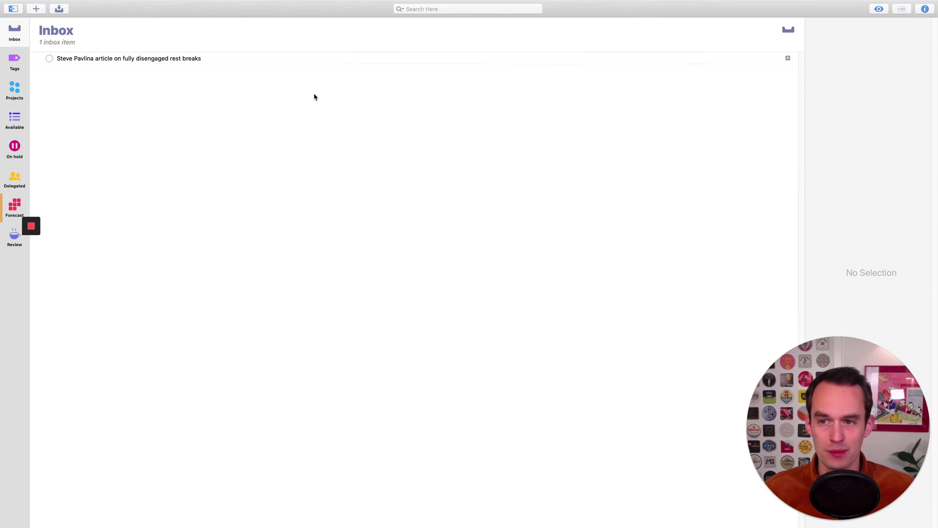
click(265, 59)
Step: Assign the item to Demonstration projects : Reading list and view that project
click(840, 127)
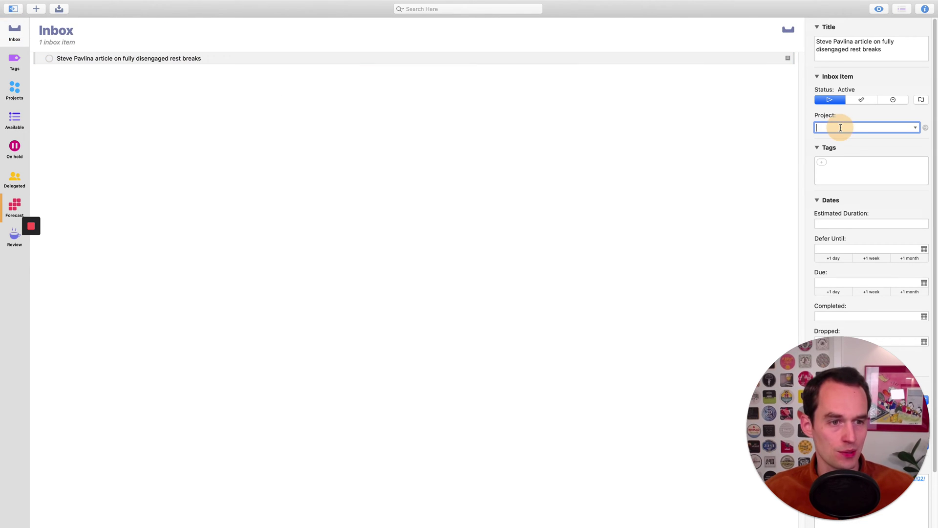
text(demo reading)
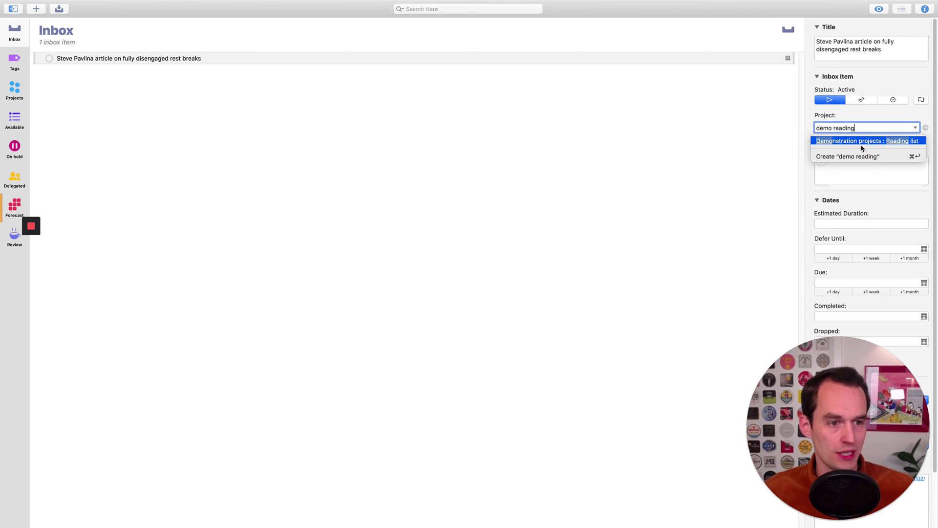
click(862, 142)
click(624, 170)
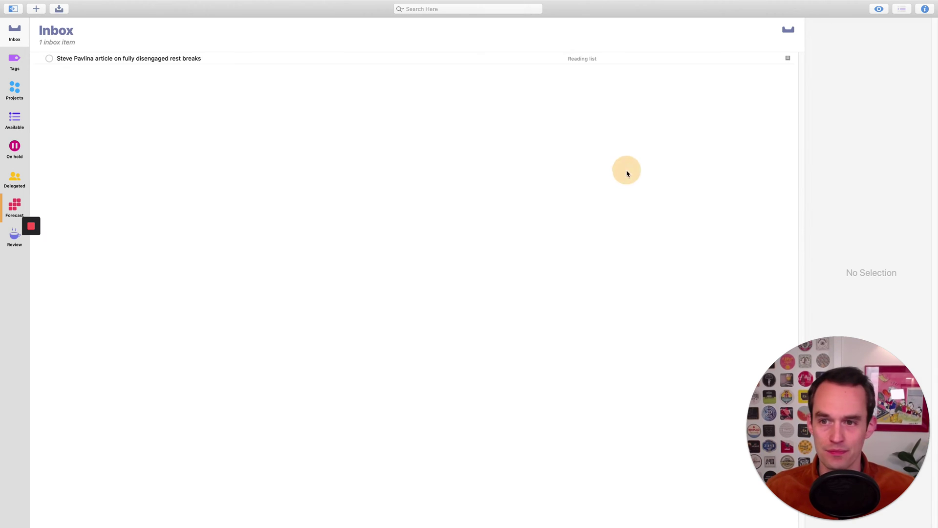
click(15, 93)
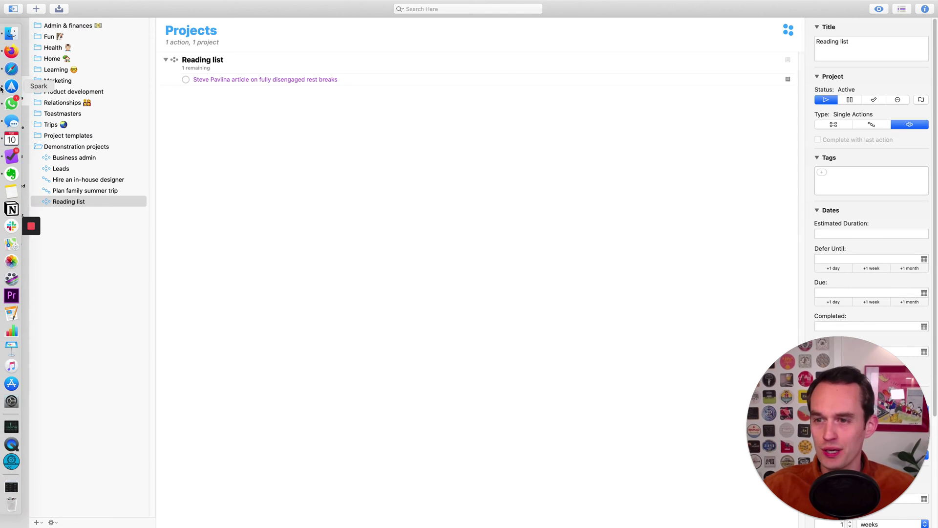
Step: In Safari, share the Iowa Caucuses story to OmniFocus and select the start of its title
click(10, 101)
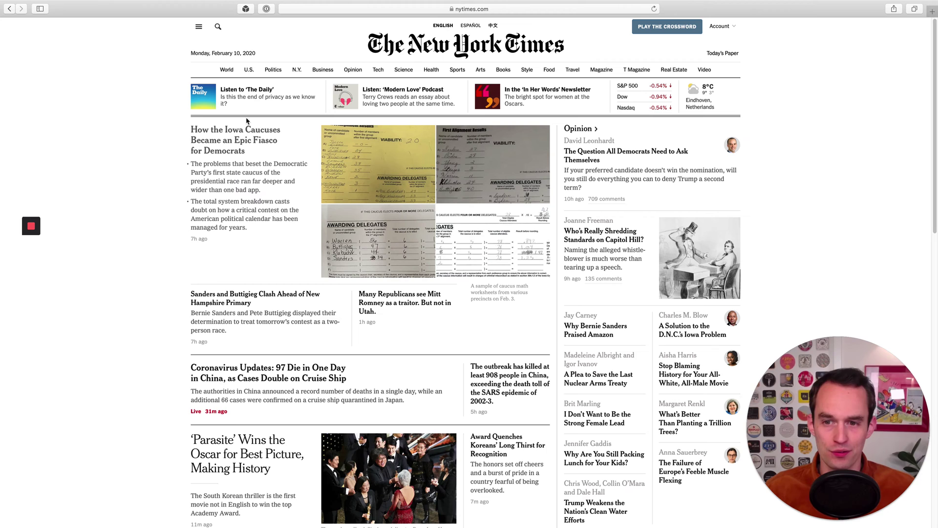
right_click(263, 140)
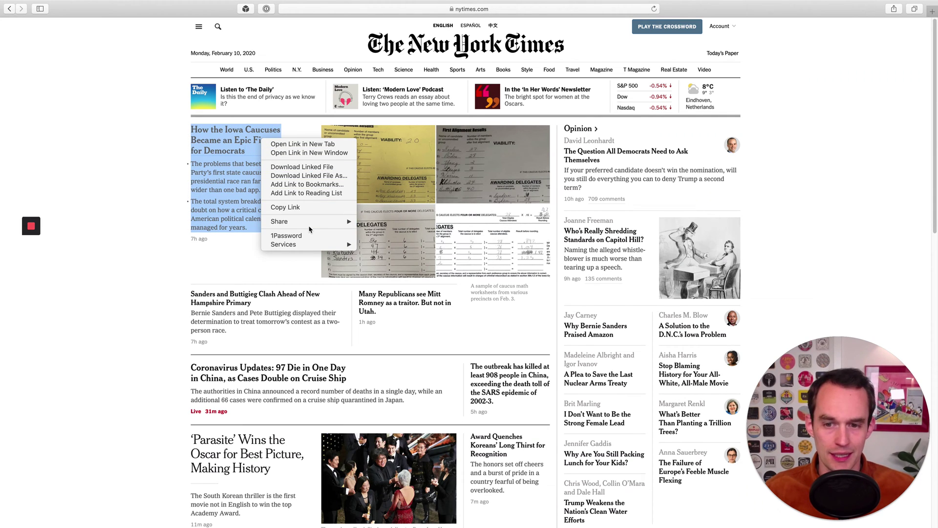
mouse_move(311, 224)
click(406, 253)
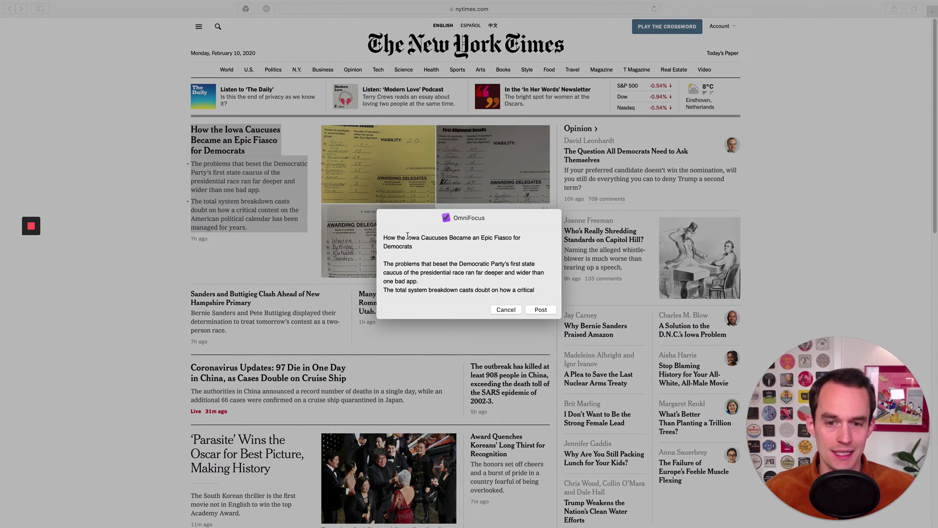
drag(384, 239, 413, 239)
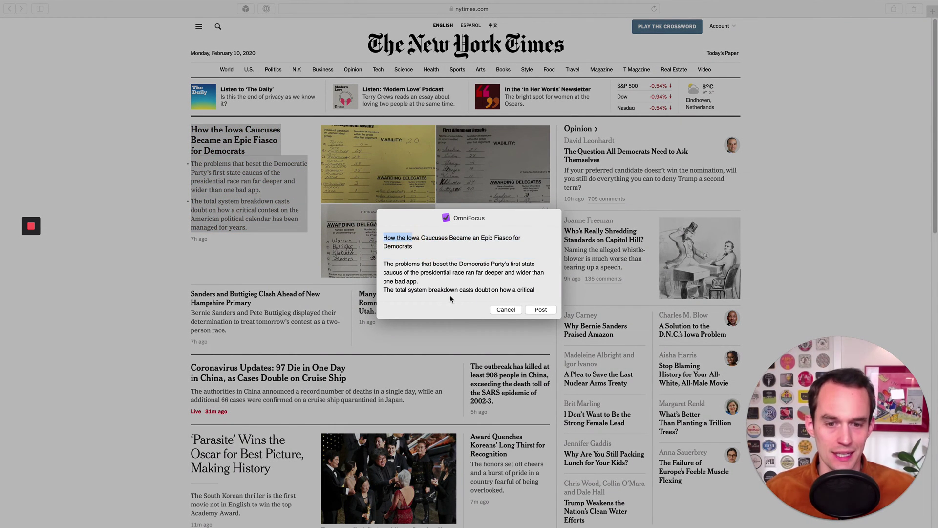
Step: Cancel the first share sheet and share the Iowa Caucuses headline to OmniFocus again
click(515, 310)
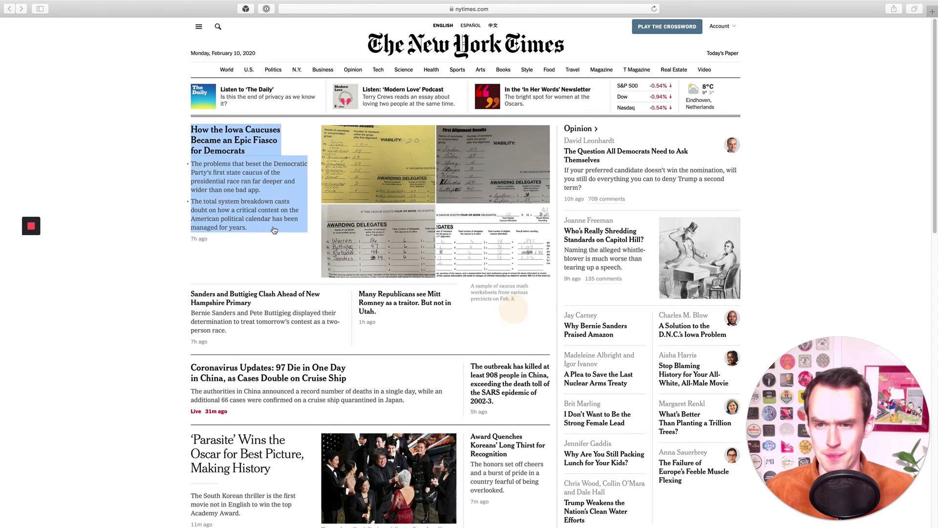
right_click(247, 141)
mouse_move(316, 246)
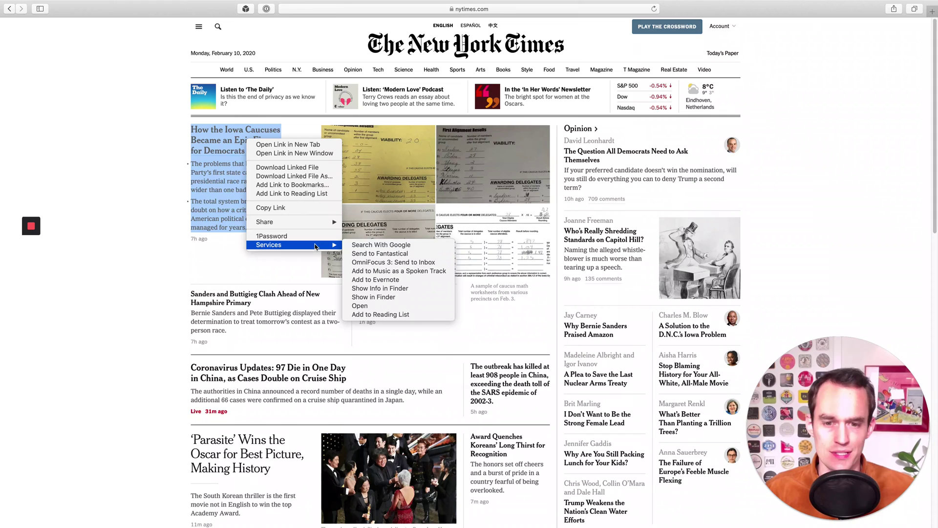
click(403, 263)
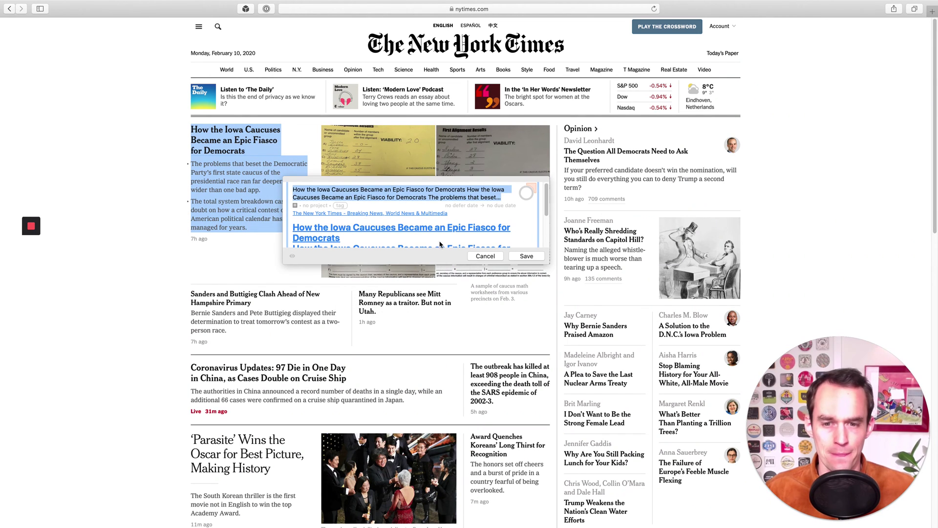
Step: Assign the entry to the Reading list project, save it, and switch back to OmniFocus
click(307, 206)
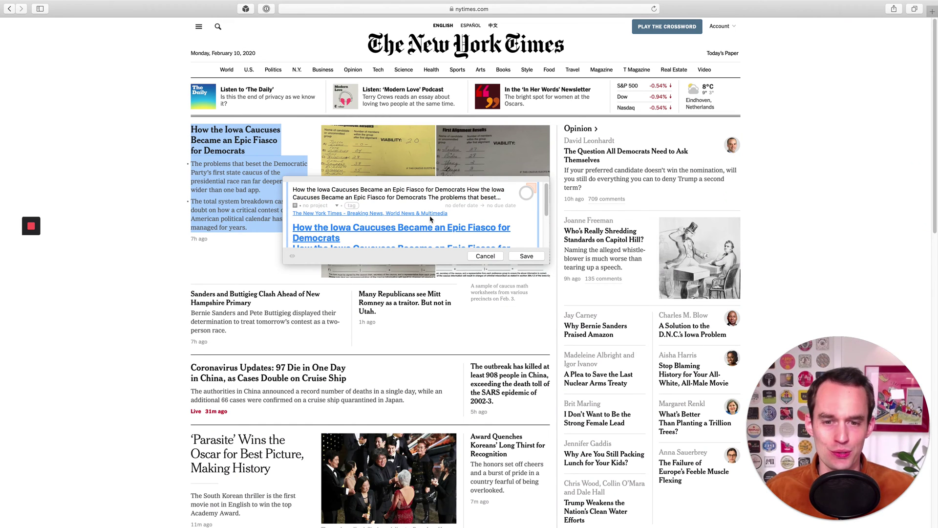
scroll(418, 221, down, 3)
scroll(417, 217, up, 3)
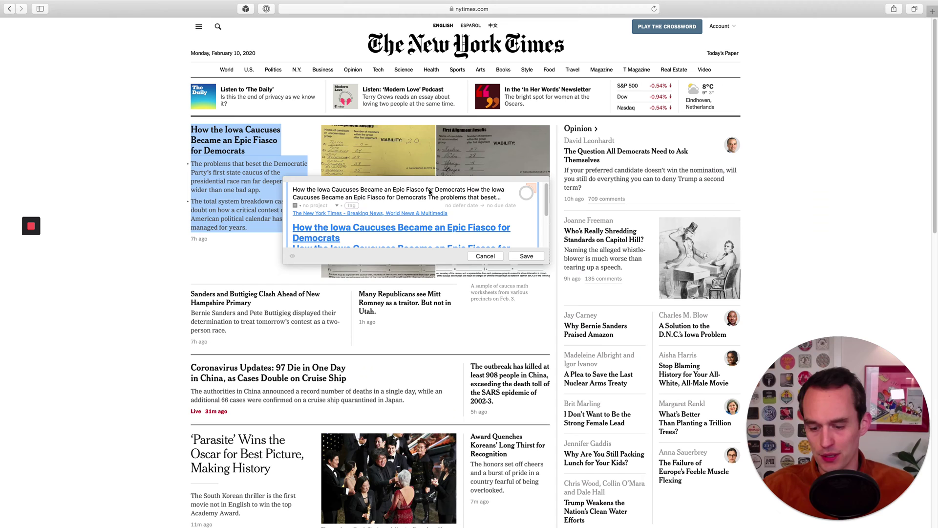
text(reading l)
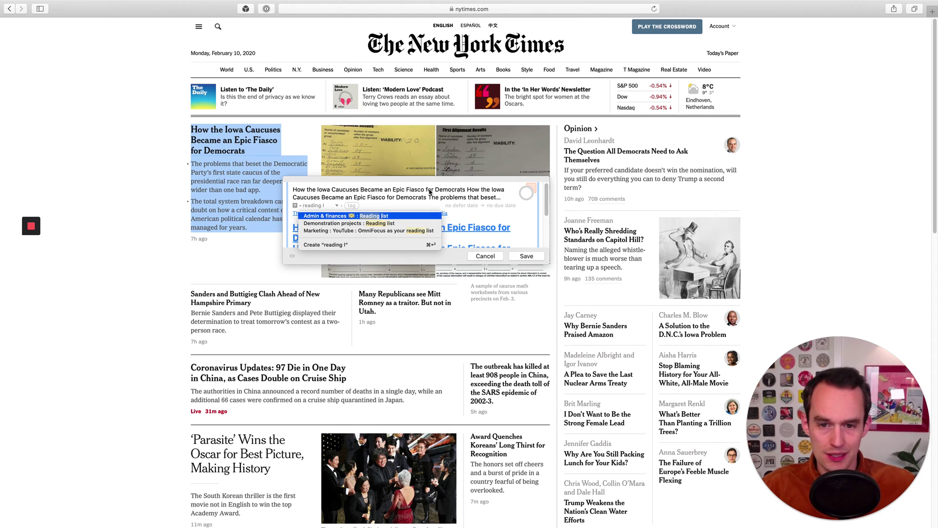
click(375, 218)
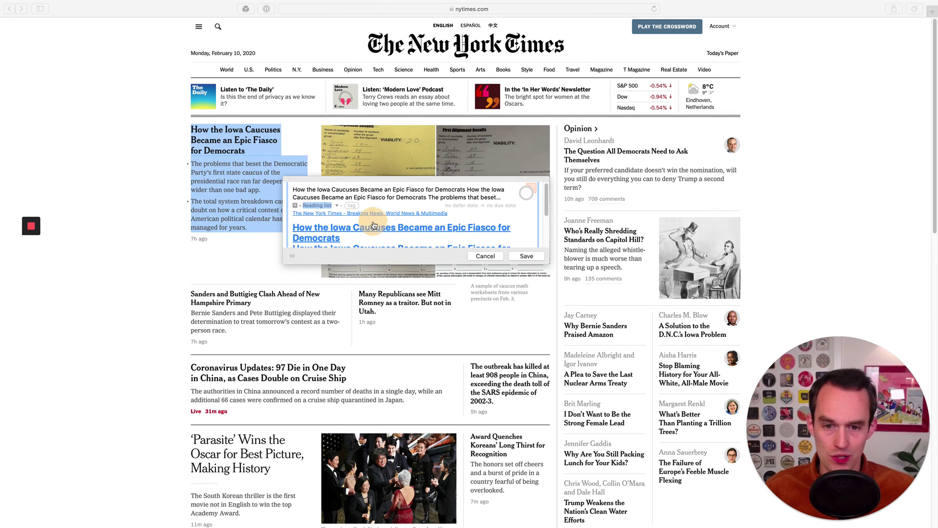
click(527, 256)
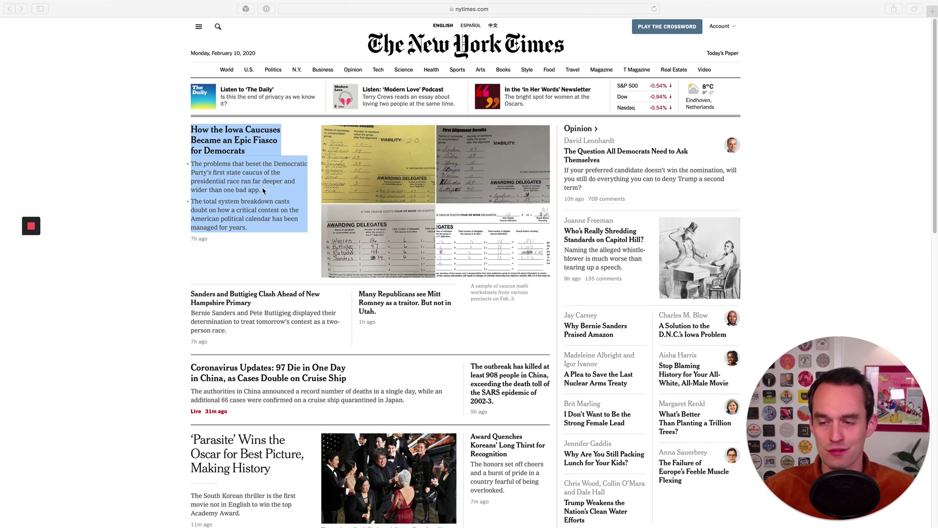
key(super+Tab)
click(240, 271)
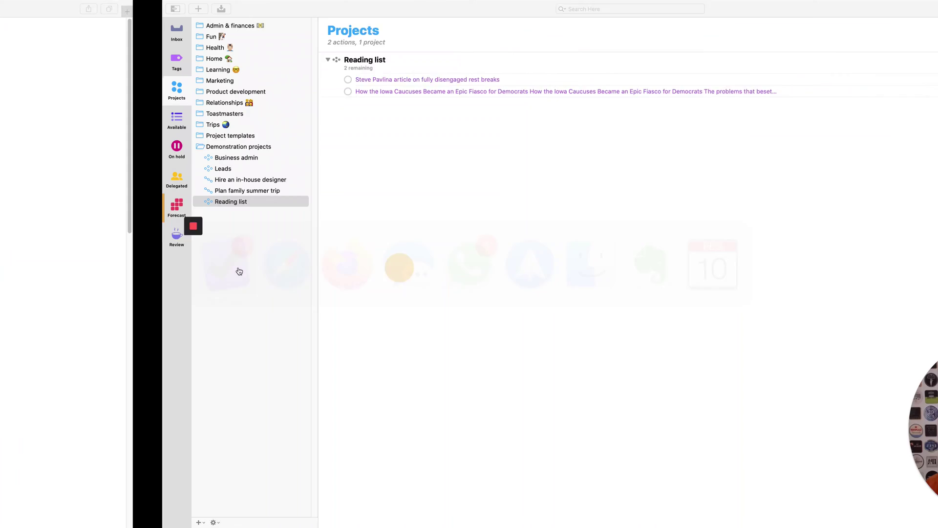
click(317, 92)
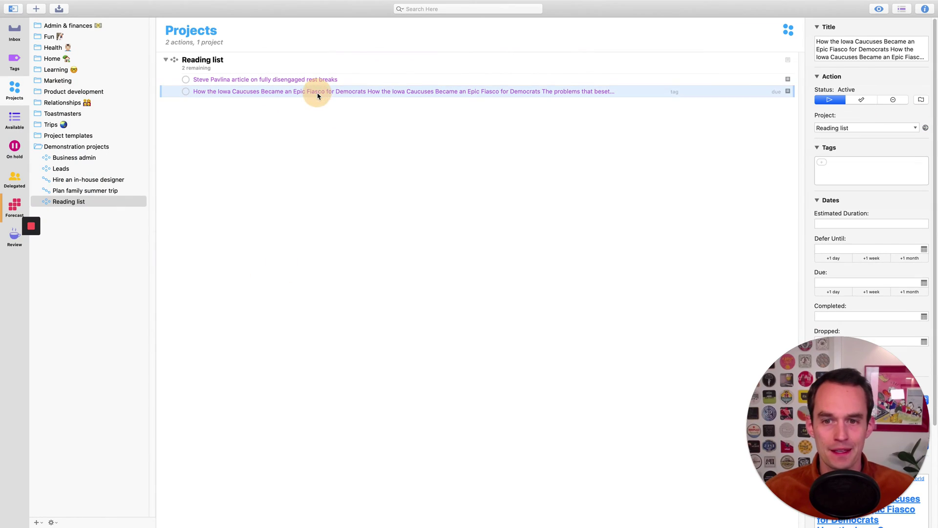
click(419, 168)
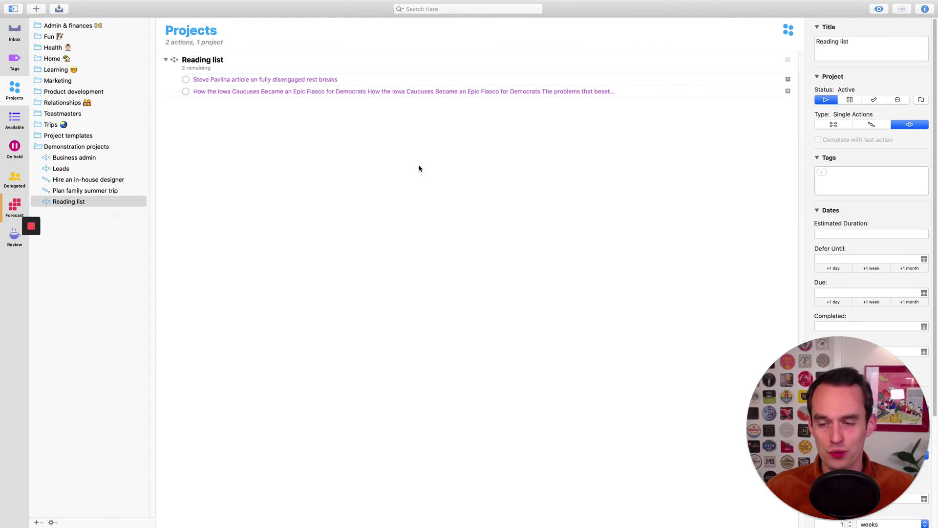
key(super+n)
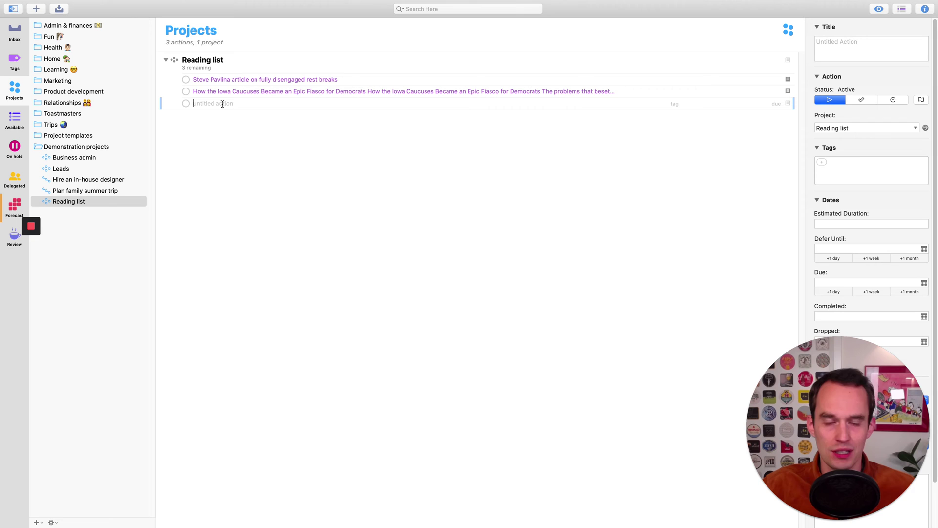
key(Escape)
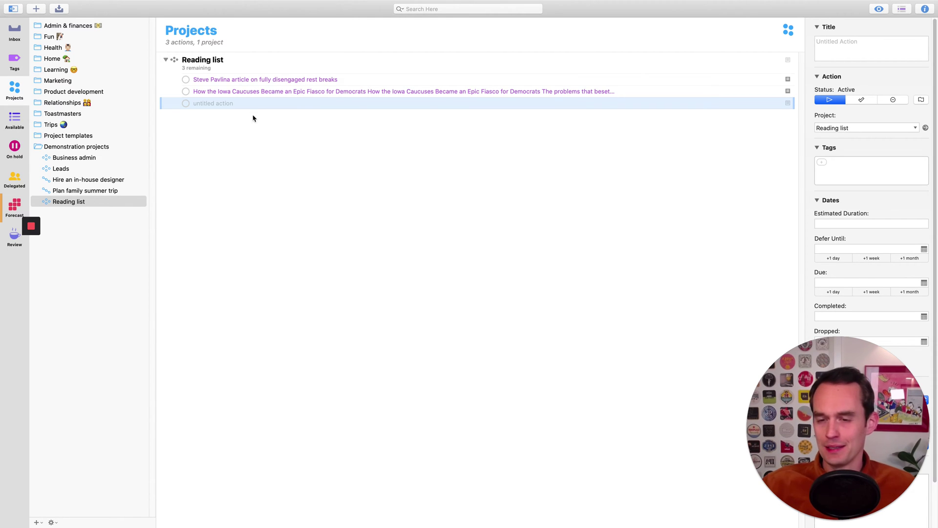
click(249, 91)
click(246, 102)
key(Delete)
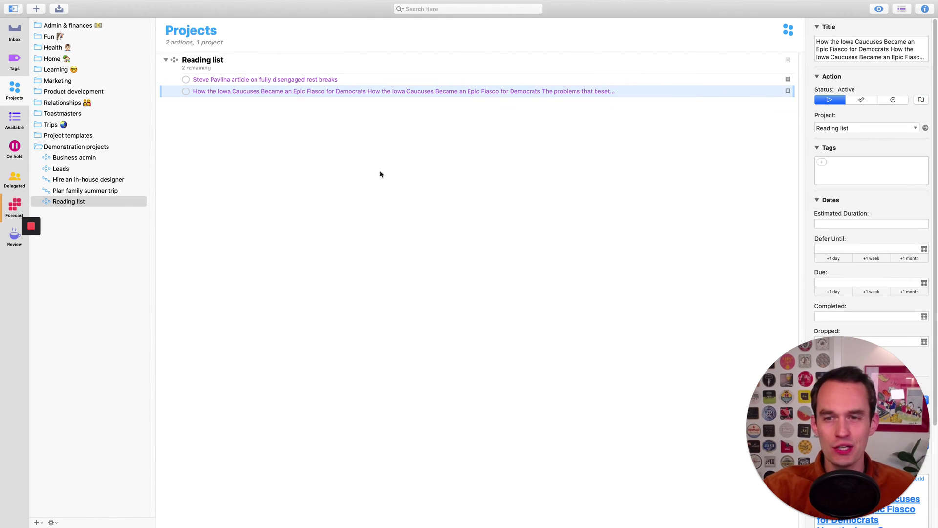
click(415, 153)
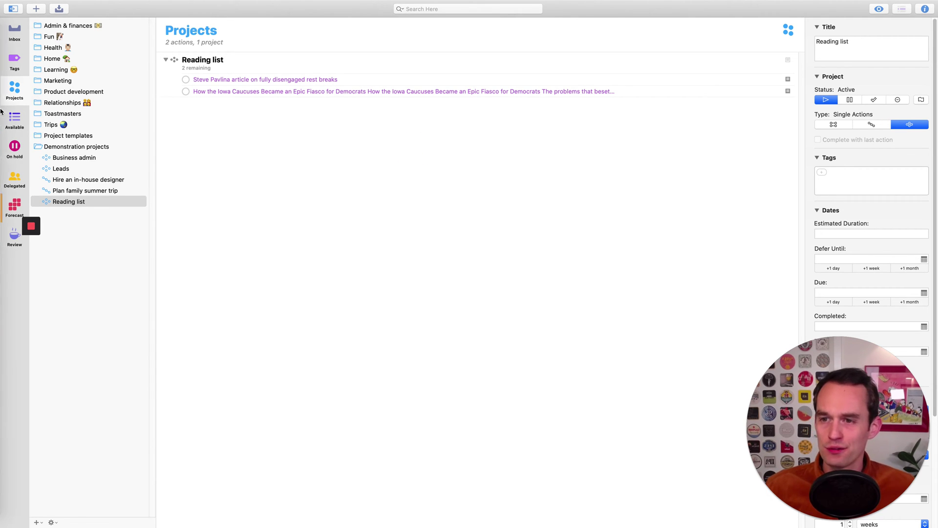
Step: Save the Fully Disengaged Rest Breaks article to Pocket, check it there, then return to OmniFocus
click(10, 50)
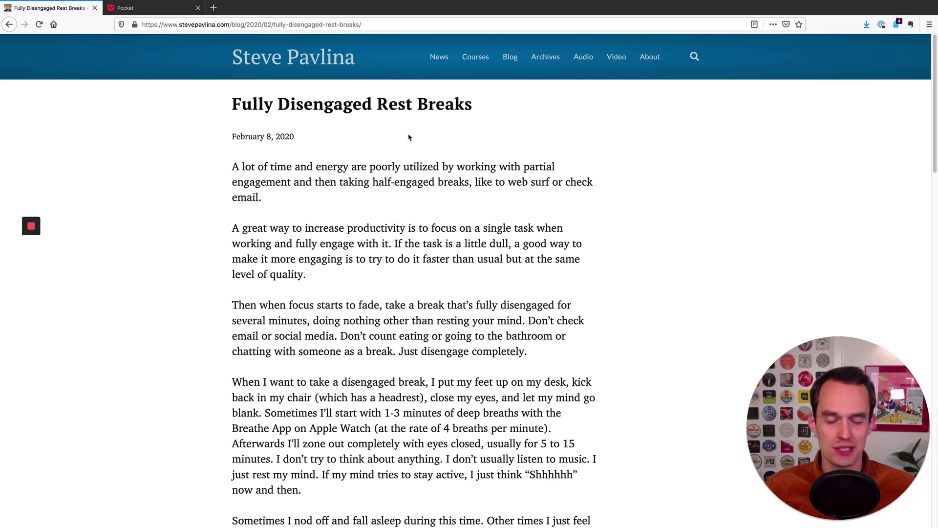
drag(233, 105, 486, 103)
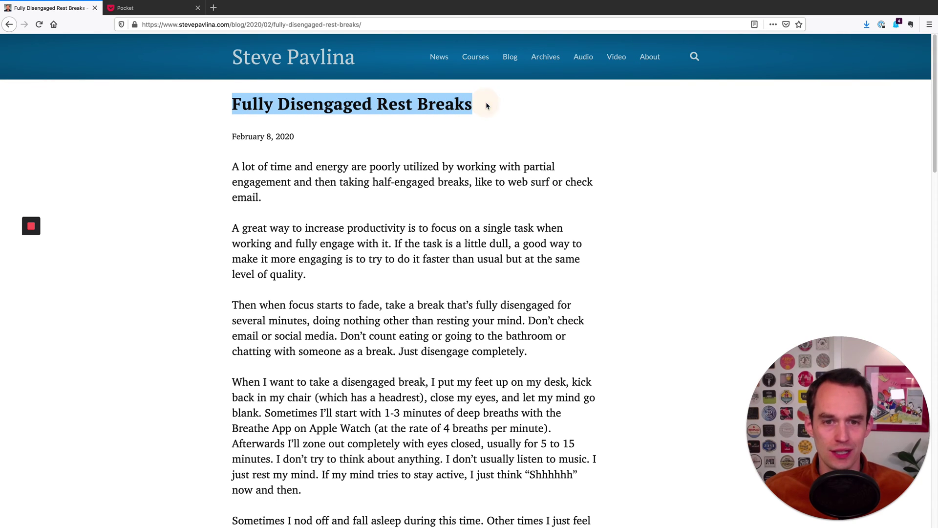
click(574, 142)
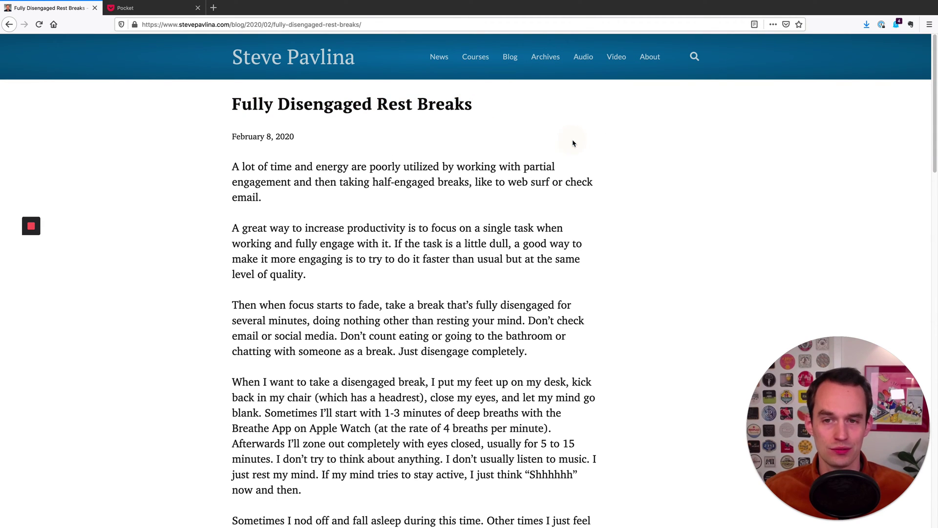
click(785, 27)
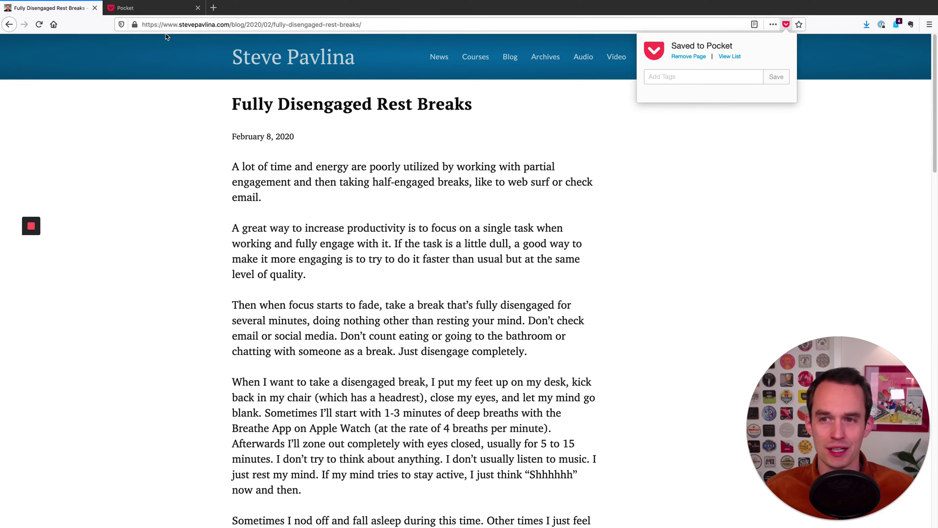
click(154, 8)
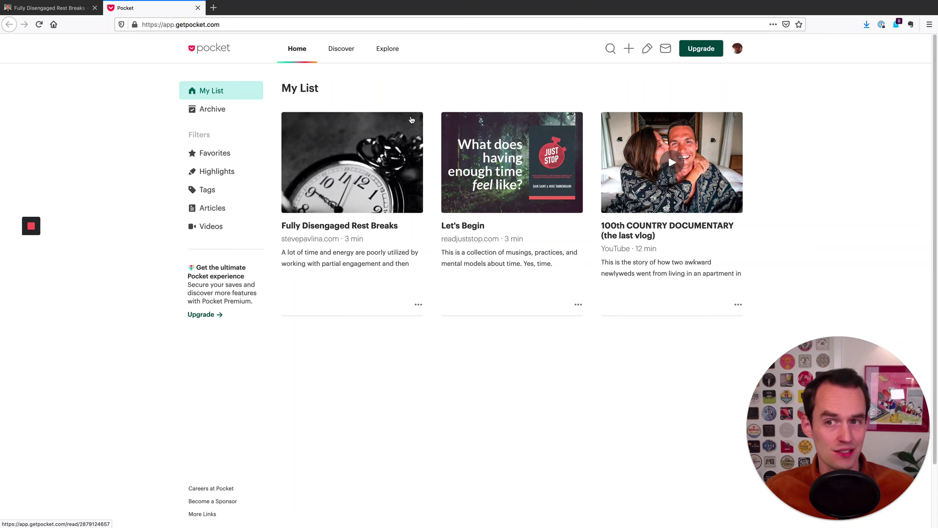
click(69, 10)
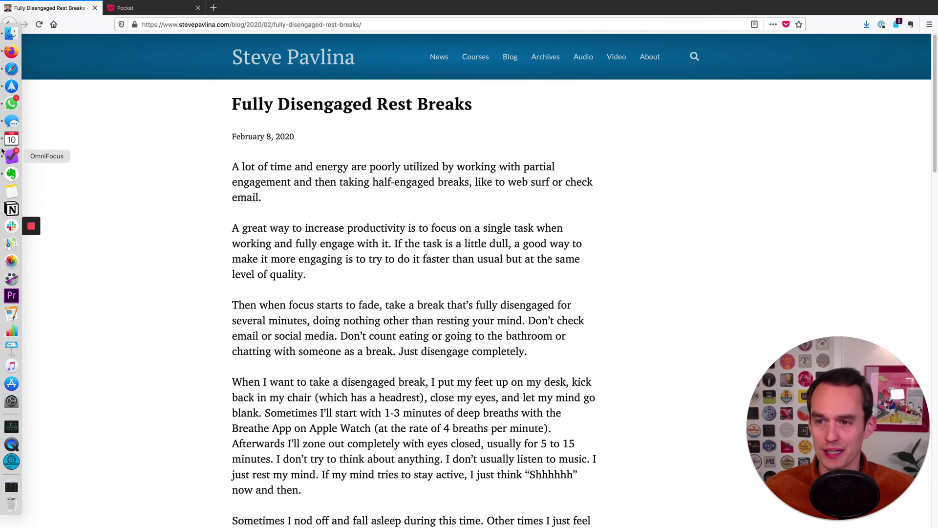
click(7, 155)
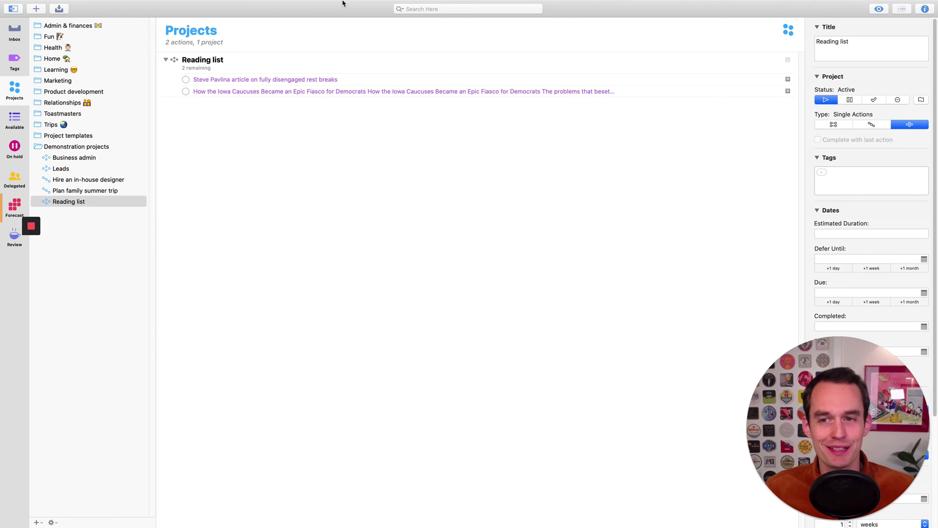
Step: Add a new perspective in the Perspectives window titled 'Reading list'
mouse_move(342, 2)
click(192, 5)
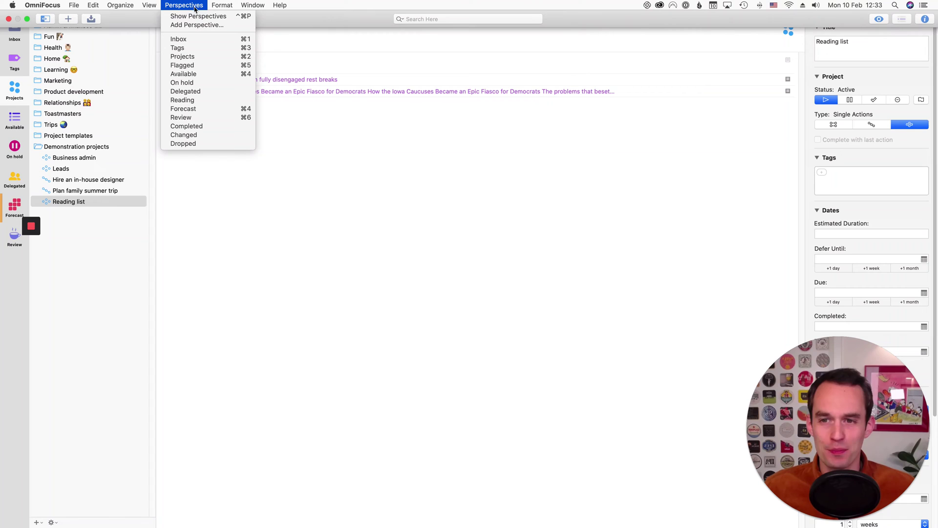
click(217, 17)
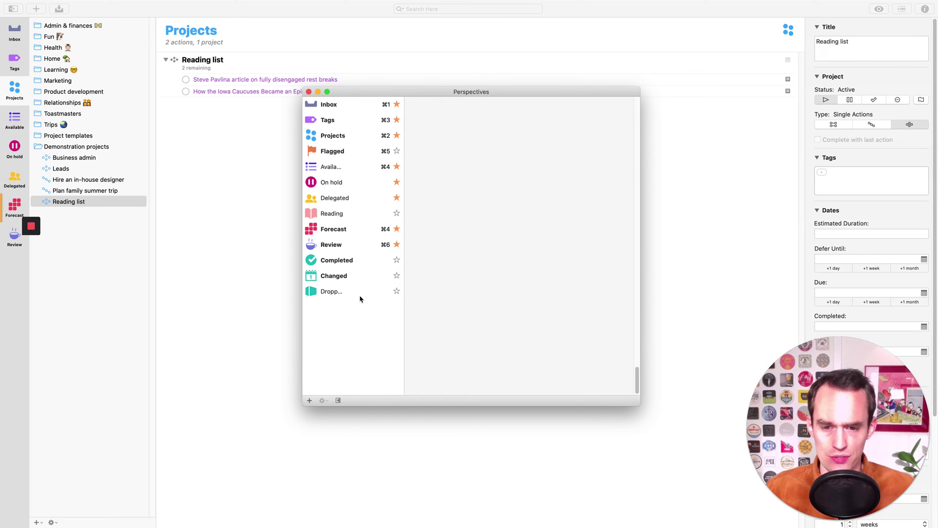
click(309, 401)
click(497, 113)
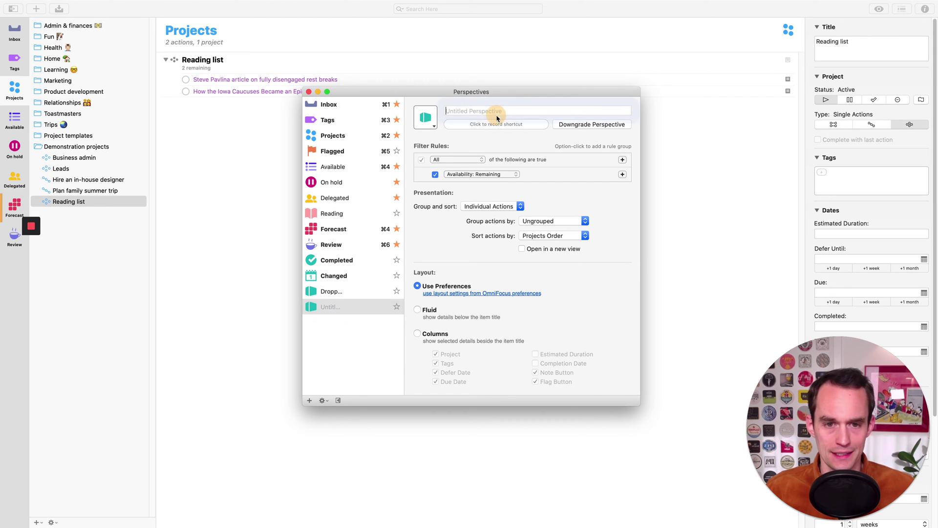
text(Reading li)
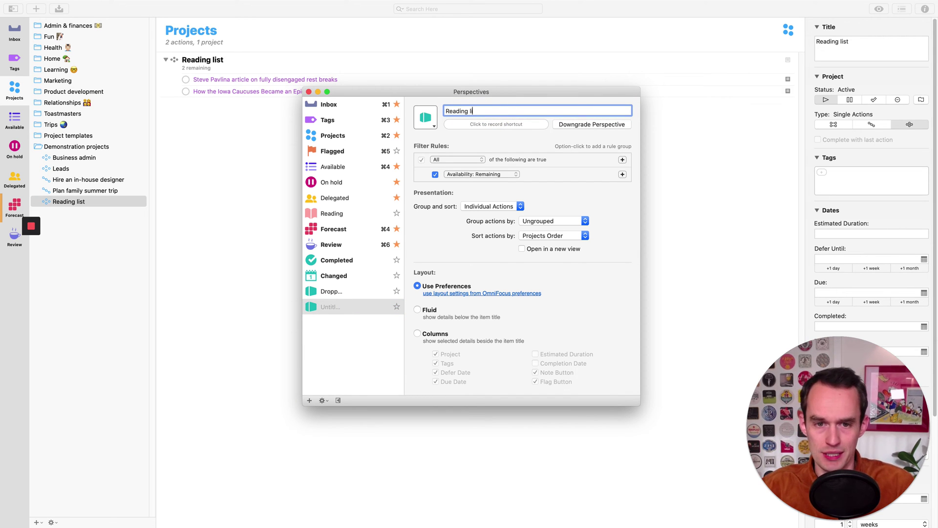
text(st)
click(434, 126)
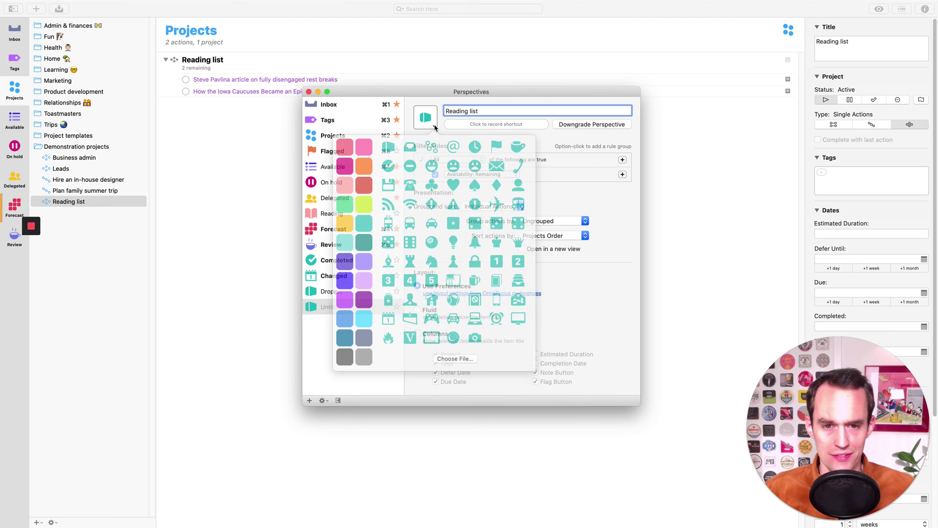
click(455, 334)
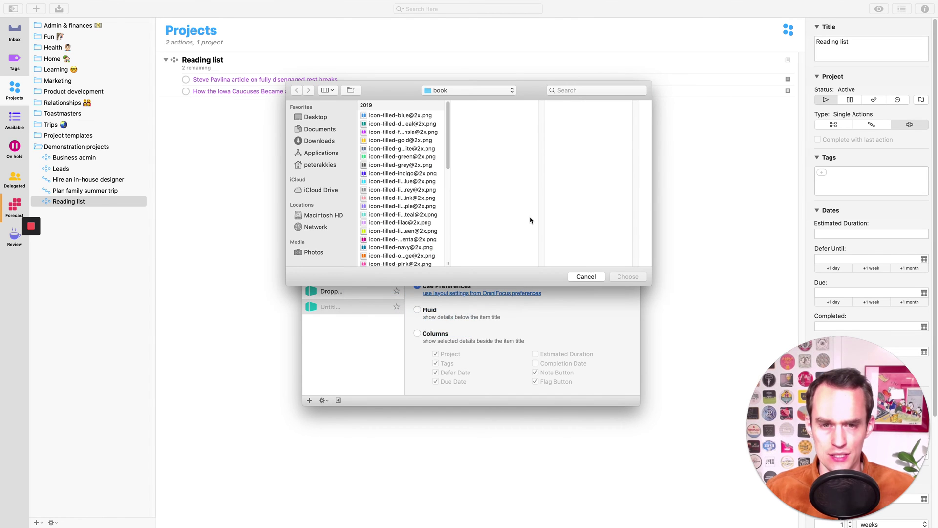
click(403, 140)
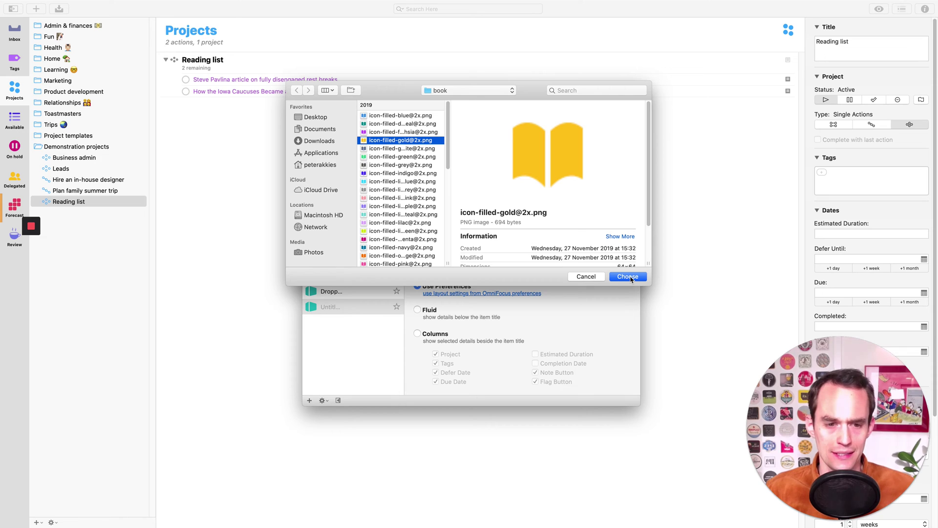
click(628, 277)
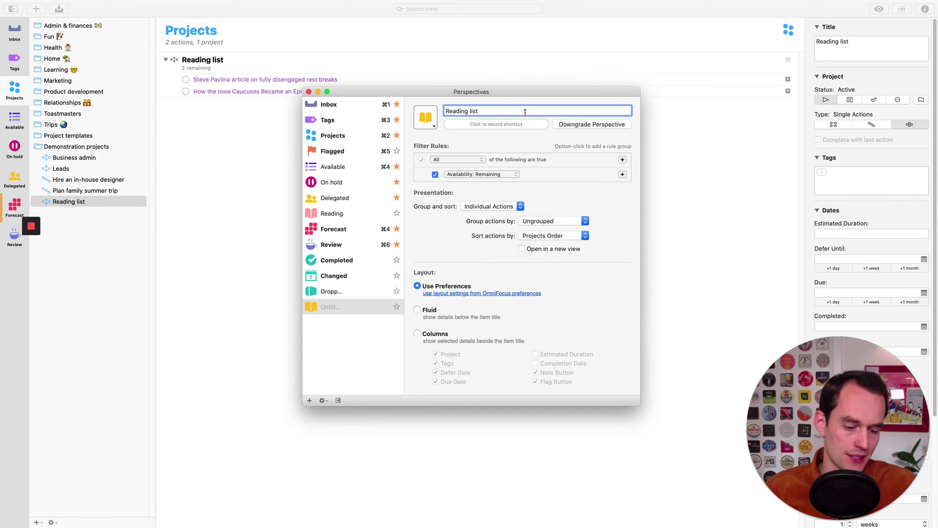
Step: Commit the perspective name and set its availability rule to Available
key(Return)
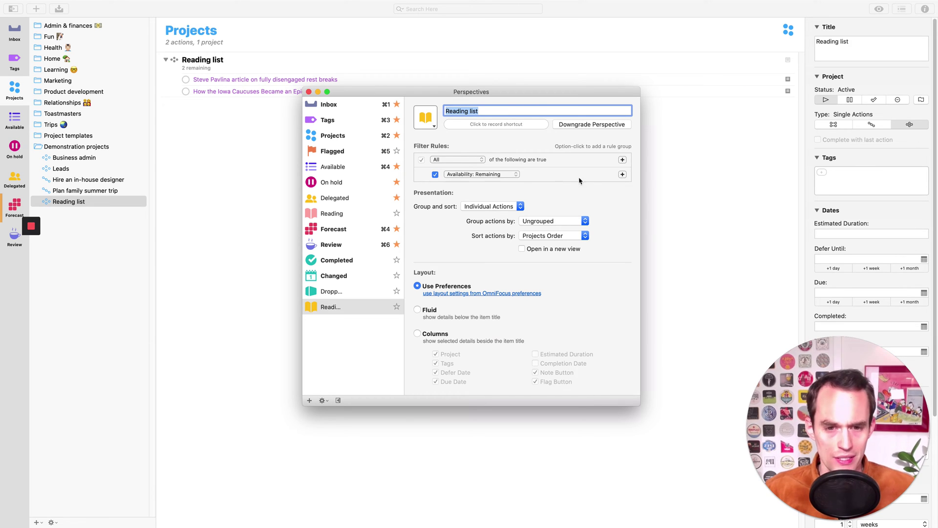
click(492, 174)
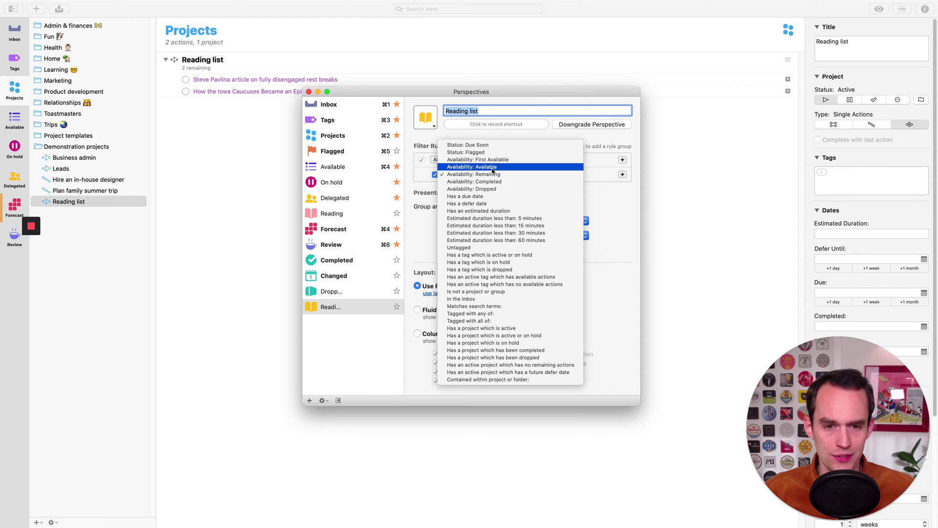
click(493, 167)
click(516, 177)
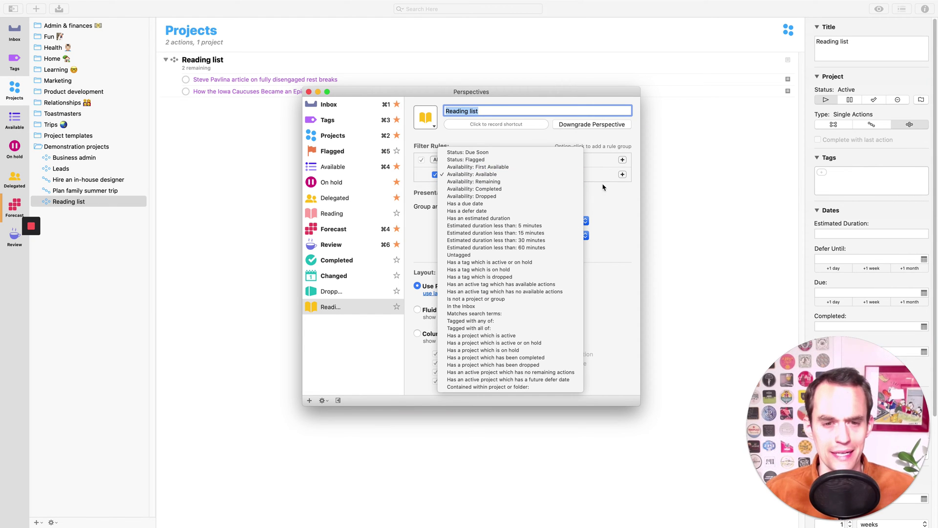
click(620, 195)
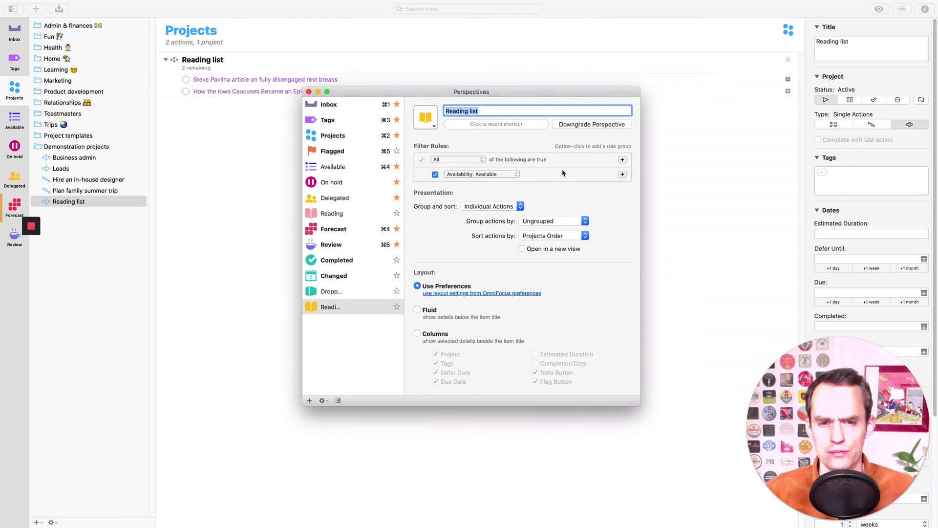
Step: Add a rule limiting it to items contained within Demonstration projects : Reading list
click(622, 175)
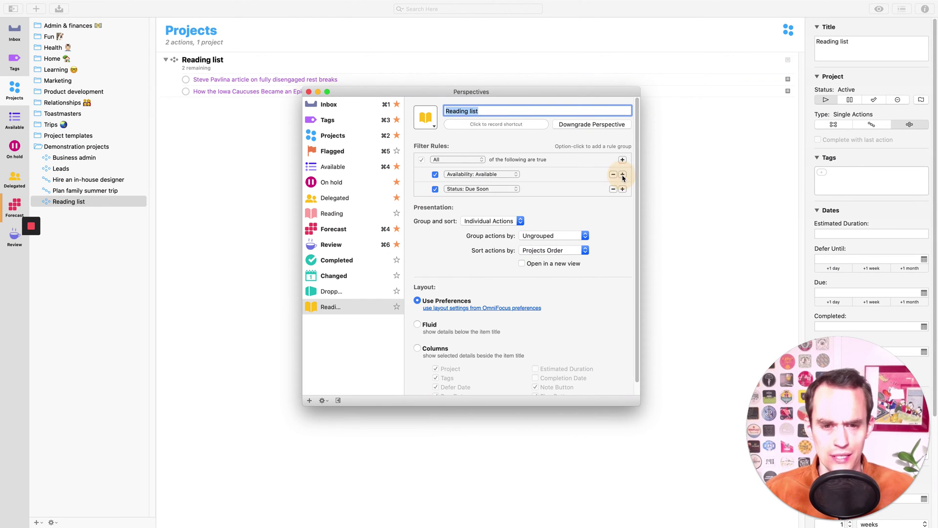
click(474, 189)
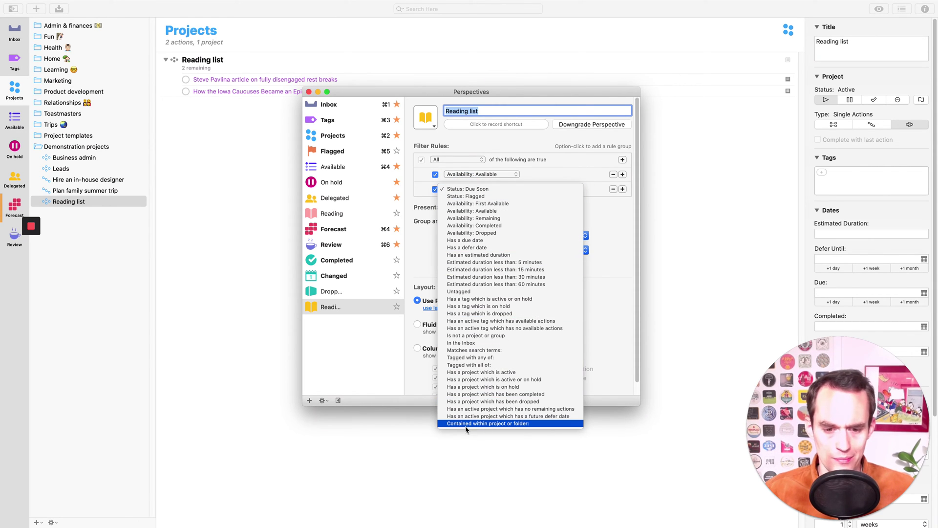
click(538, 423)
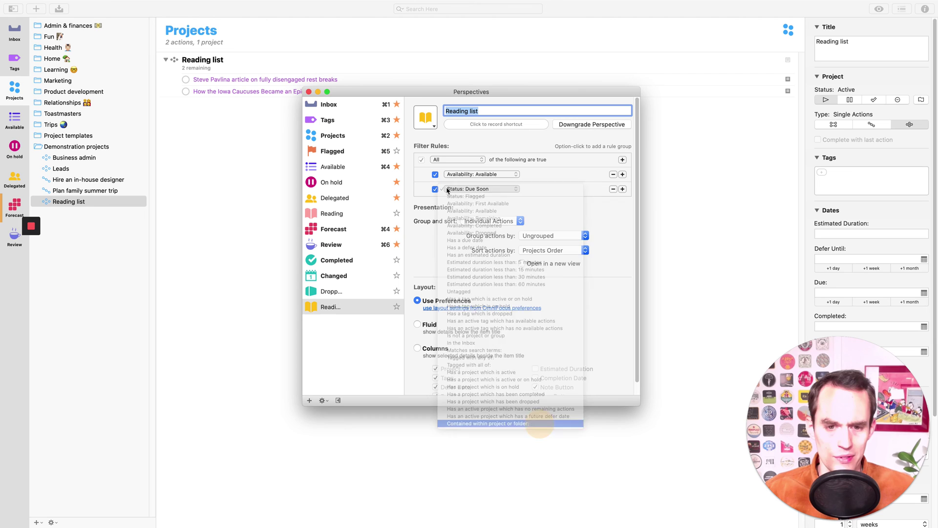
click(580, 189)
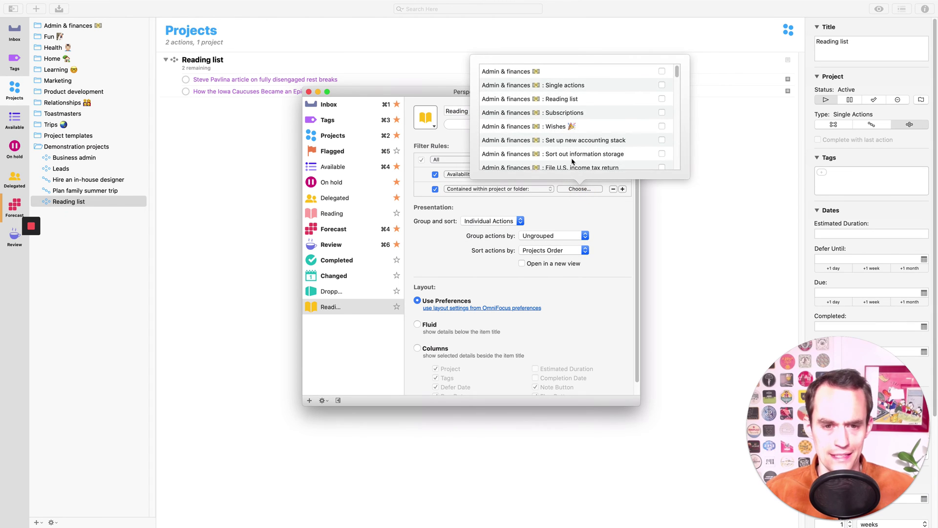
scroll(575, 147, down, 10)
click(662, 163)
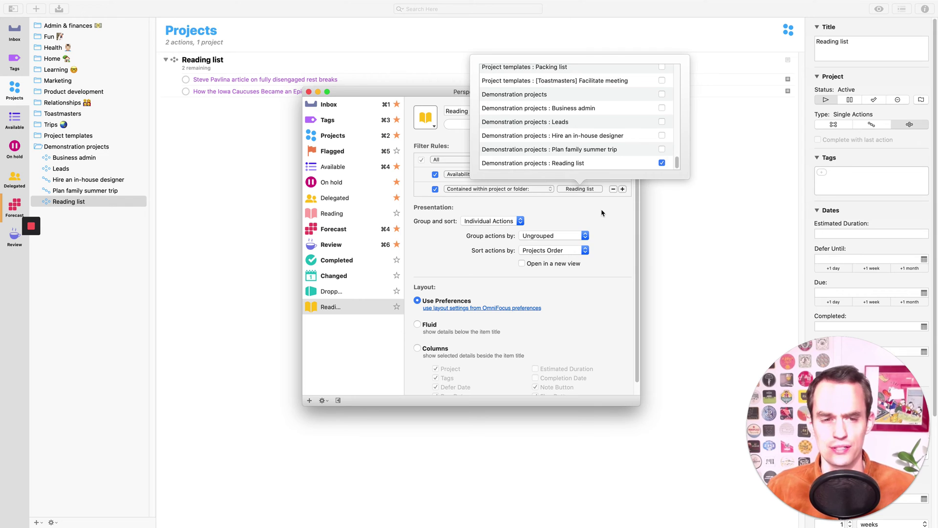
click(623, 219)
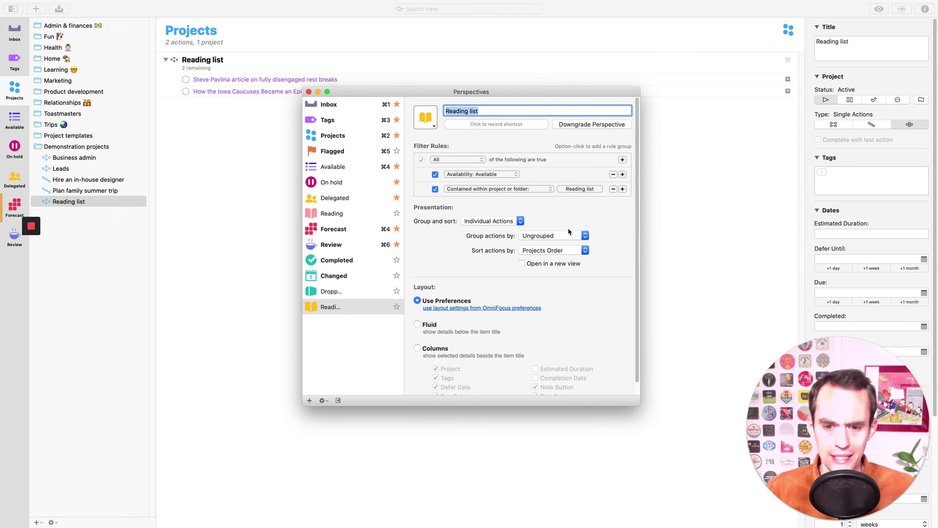
Step: Star the Reading list perspective, show it, group by Entire Projects, and close Perspectives
click(397, 308)
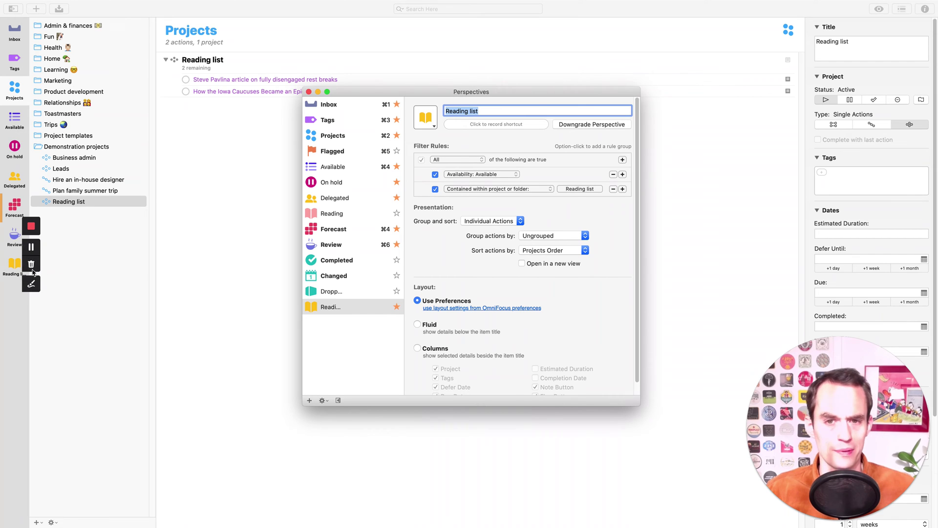
click(7, 271)
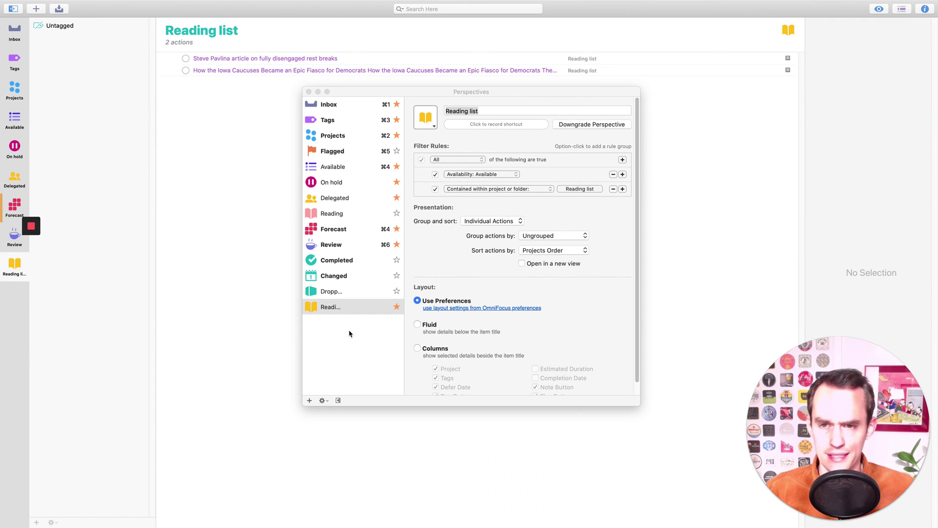
drag(410, 95, 437, 154)
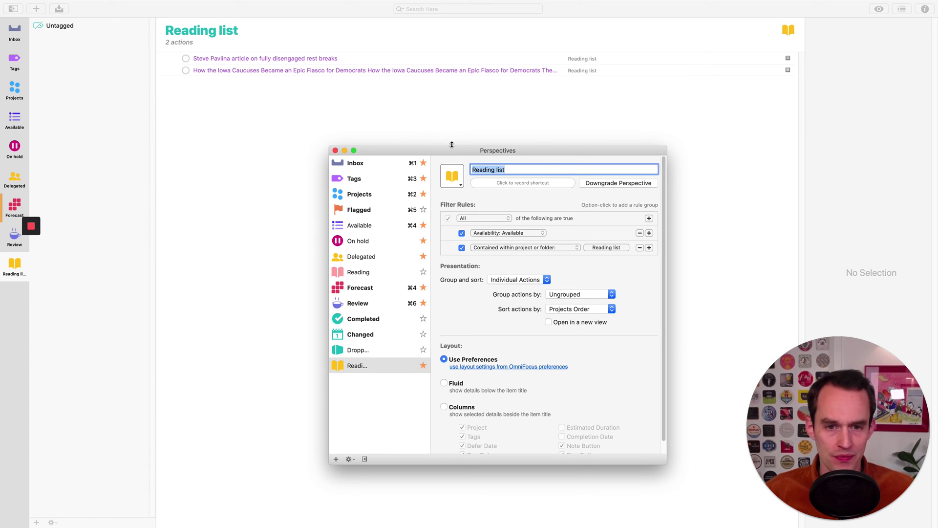
drag(448, 154, 397, 126)
click(471, 256)
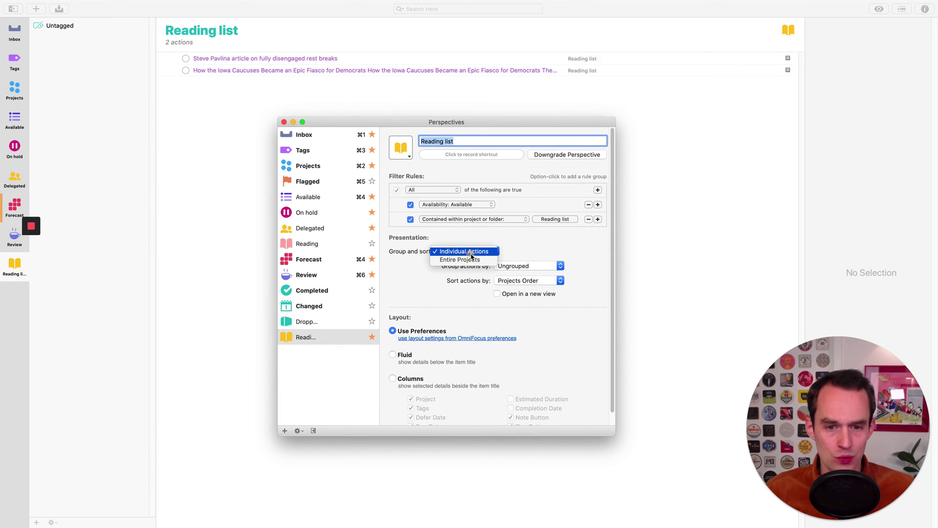
click(485, 262)
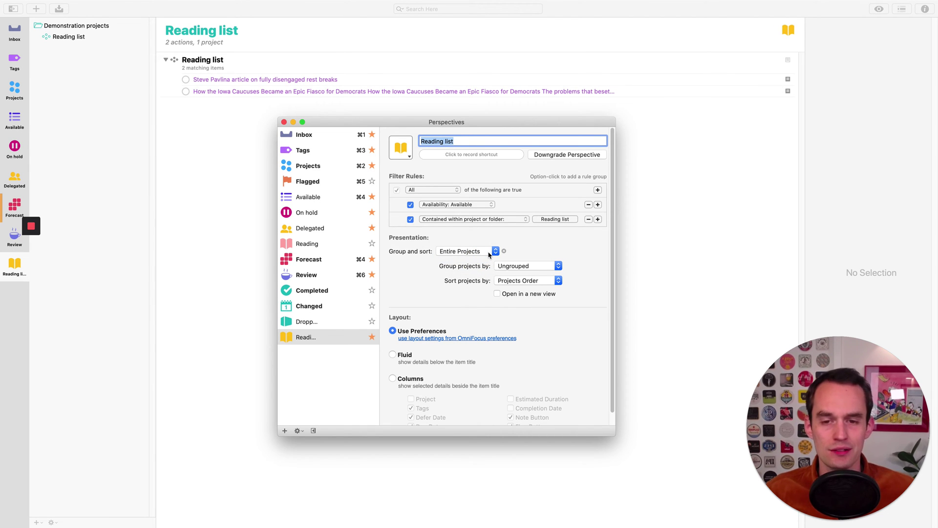
click(284, 122)
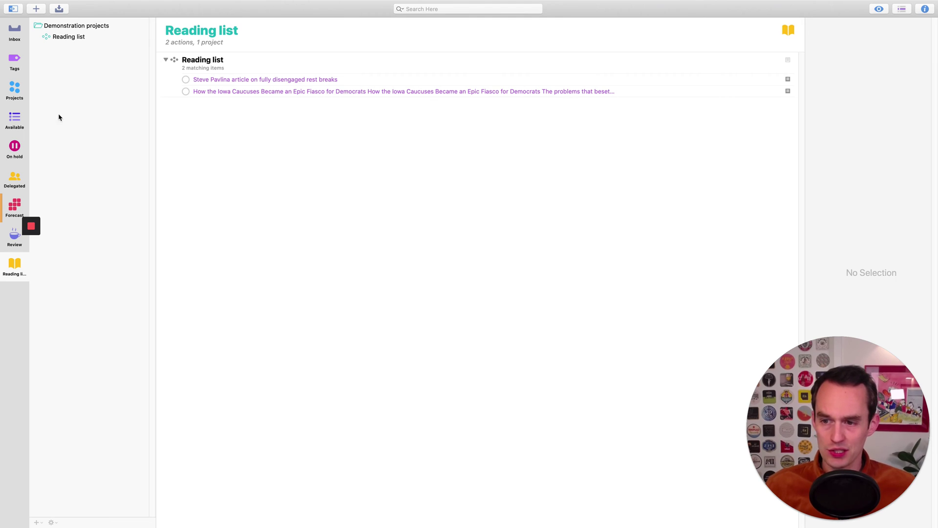
Step: Rename the Reading list project to 'Personal reading list'
click(22, 102)
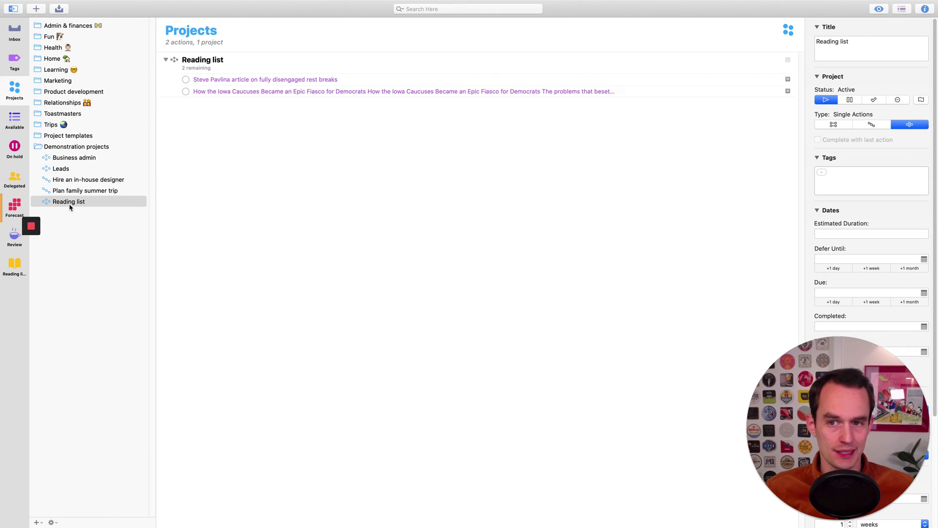
click(192, 60)
click(190, 60)
key(Left)
key(Delete)
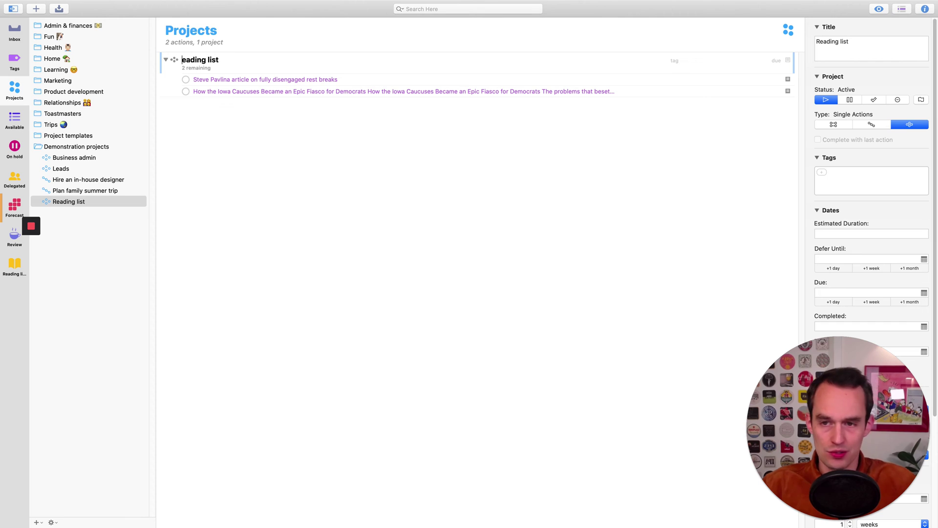
text(Personal )
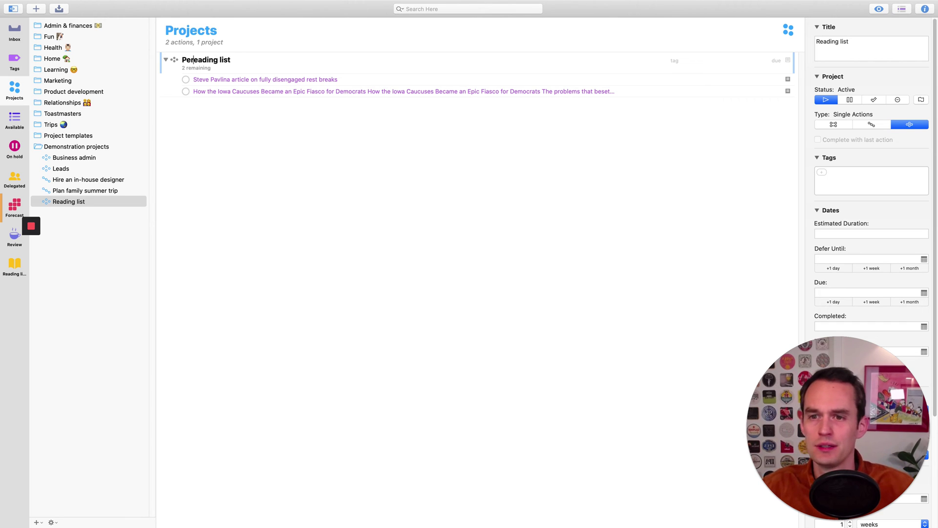
text(r)
key(Return)
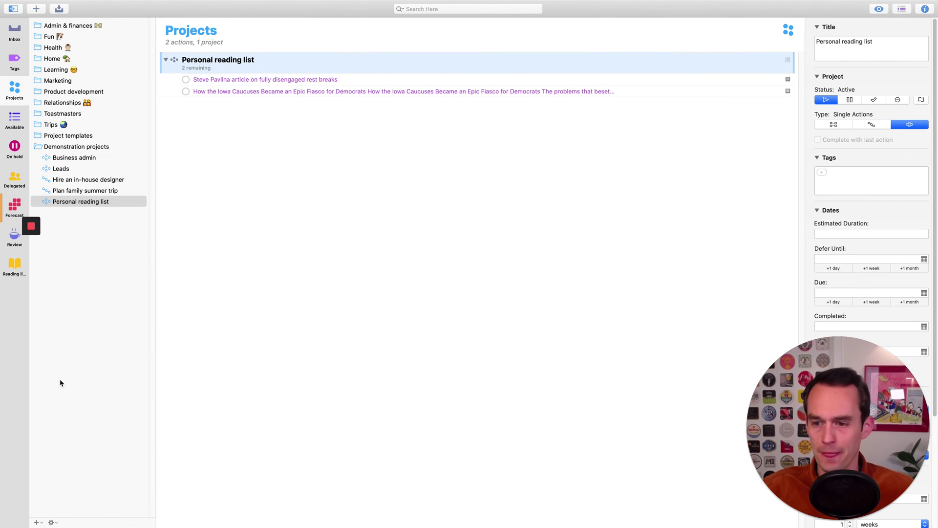
Step: Add a new project named 'Work reading list' under Demonstration projects
click(38, 523)
click(68, 509)
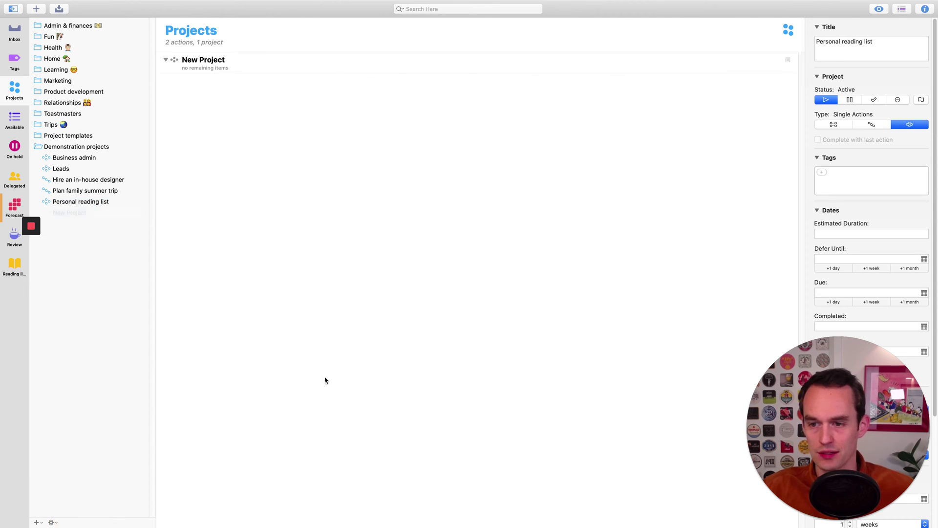
text(Work read)
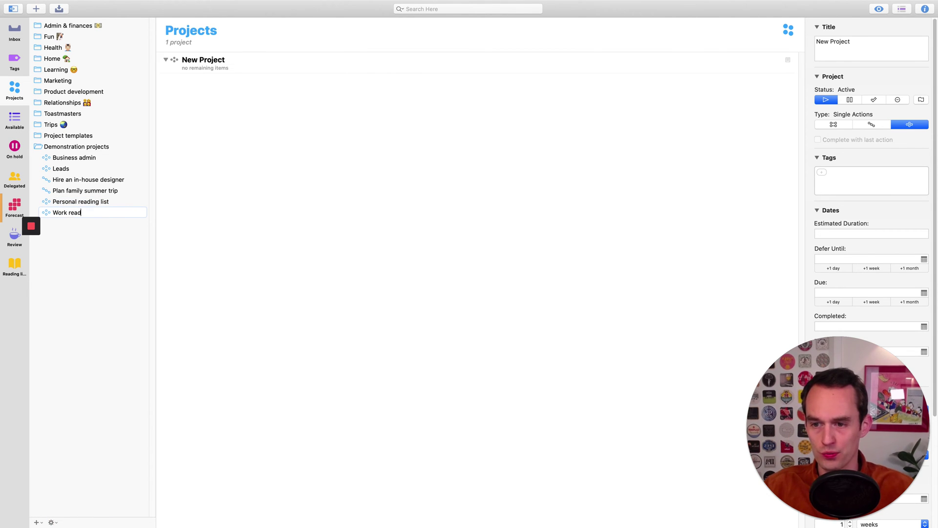
text(ing list)
key(Return)
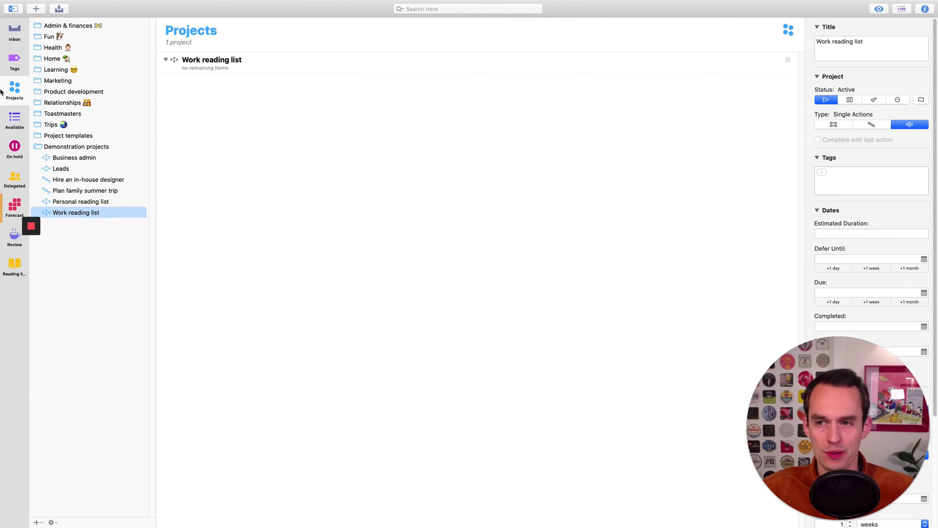
Step: In Firefox, search Google for 'airtable getting started guide' in a new tab
mouse_move(2, 100)
click(11, 51)
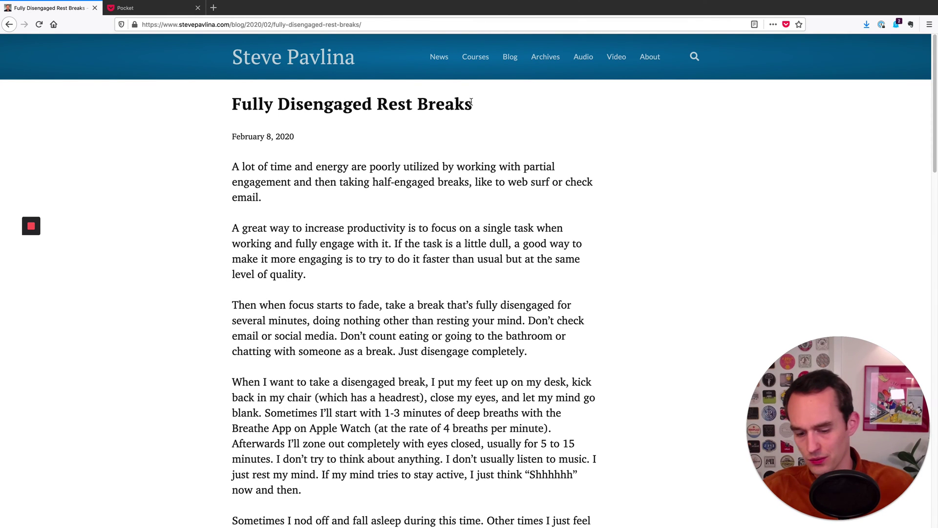
key(ctrl+t)
text(google.com)
key(Return)
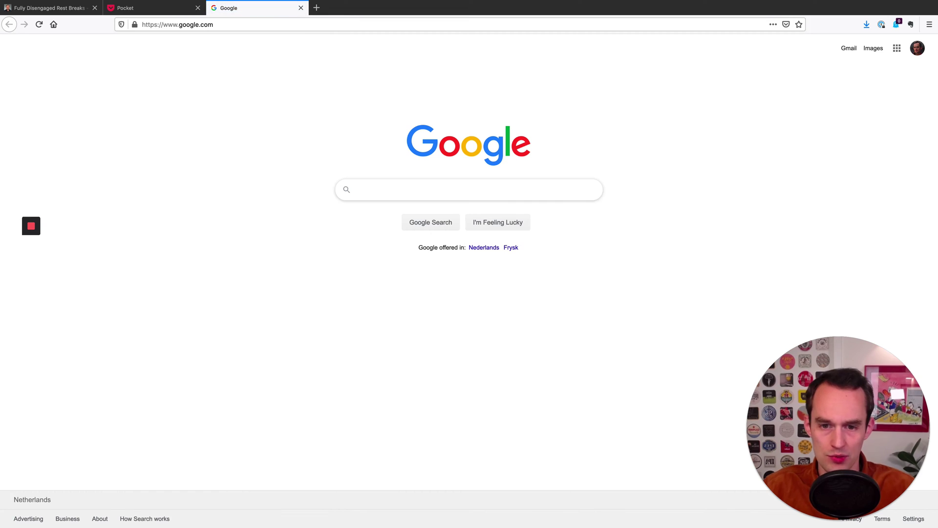
text(airtable)
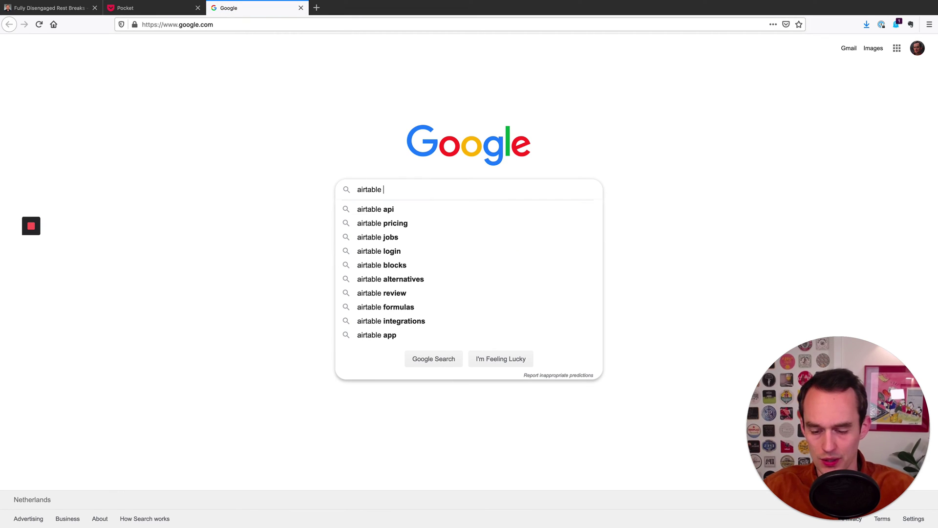
text( getting started guide)
key(Return)
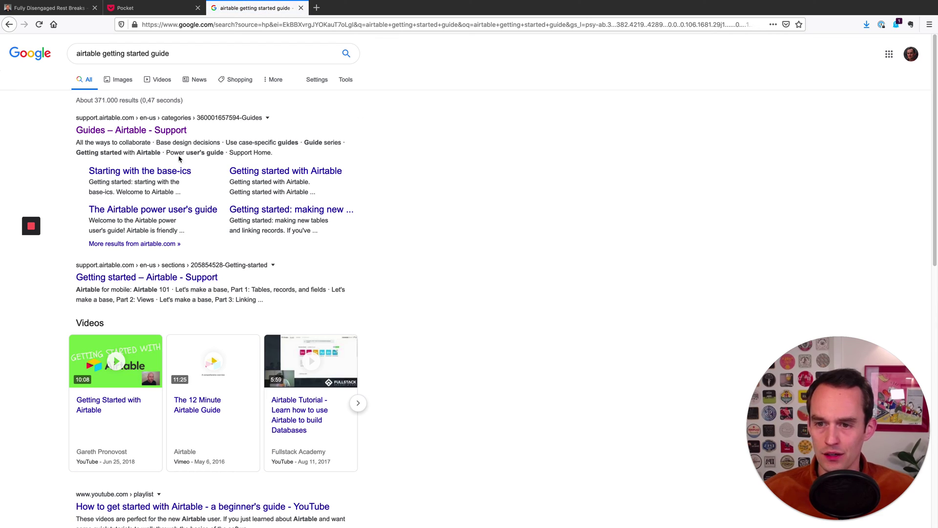
Step: Open Airtable Support's Guides, then the Getting started with Airtable guide, and close the Pocket tab
click(167, 131)
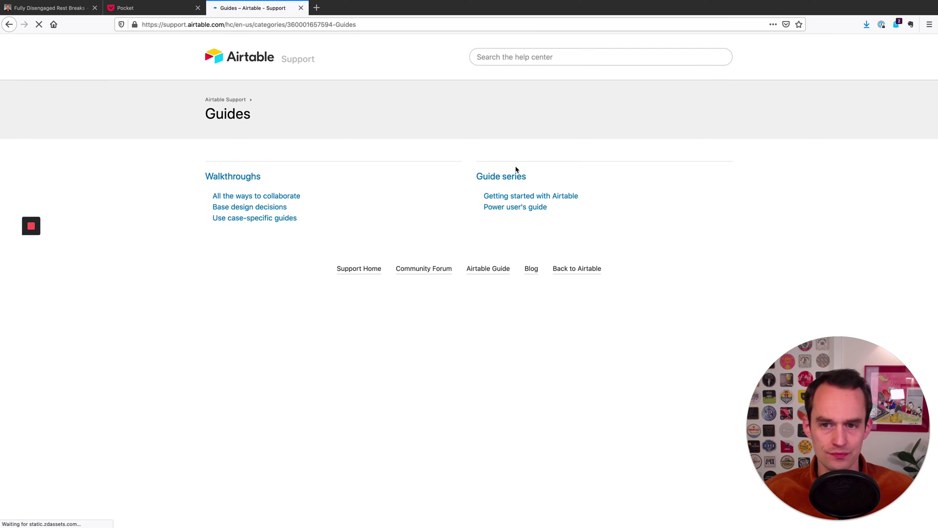
click(250, 179)
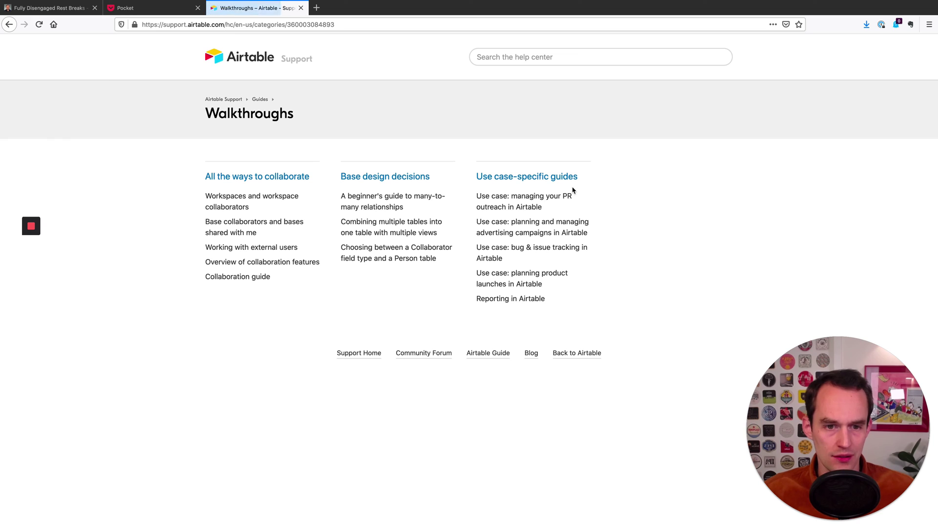
click(8, 27)
click(524, 196)
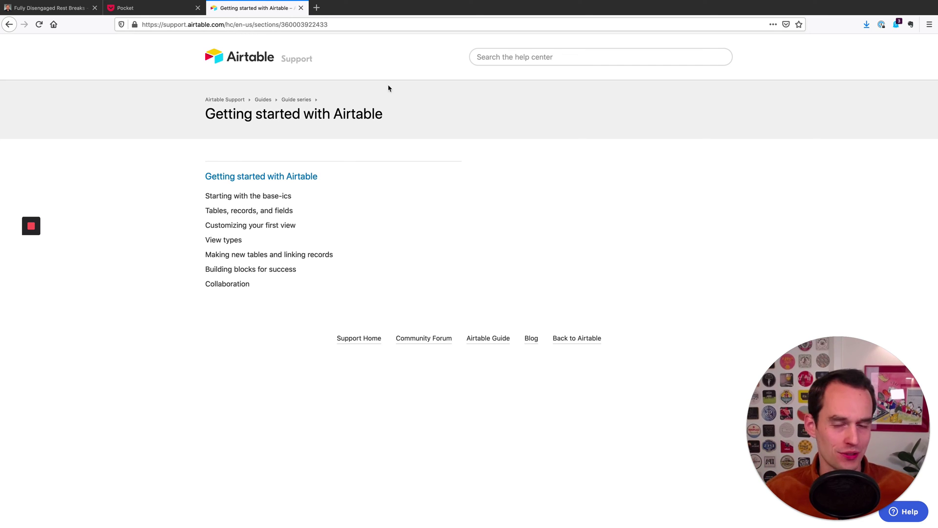
click(198, 8)
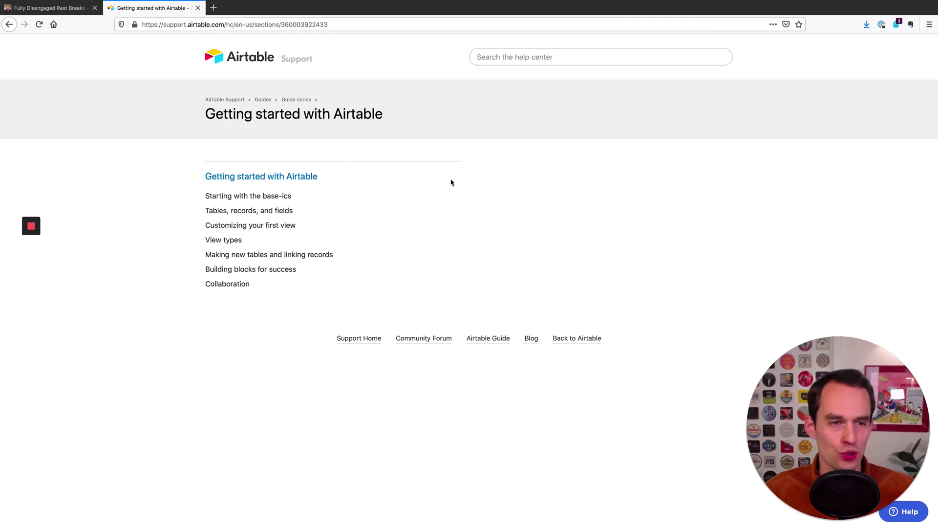
Step: Share the Airtable guide page to OmniFocus as 'Getting started with Airtable' and post it
click(774, 24)
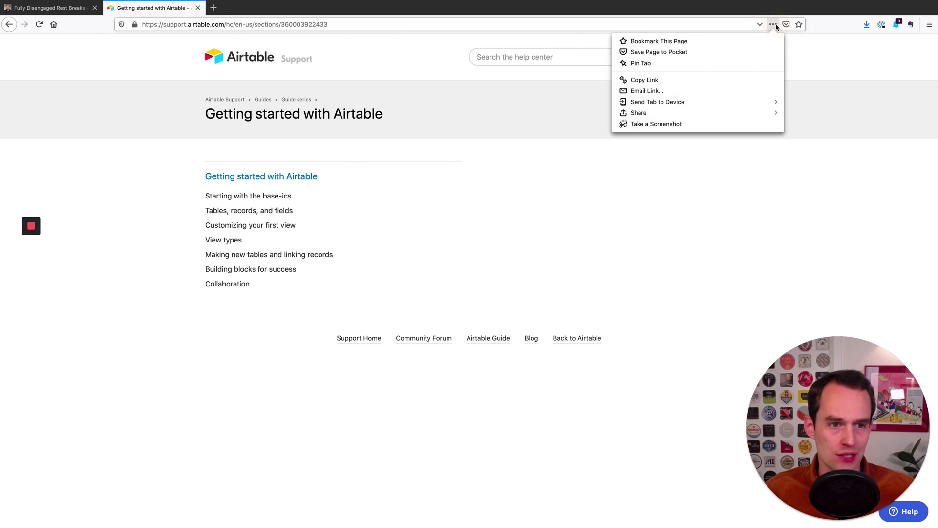
click(727, 114)
click(656, 92)
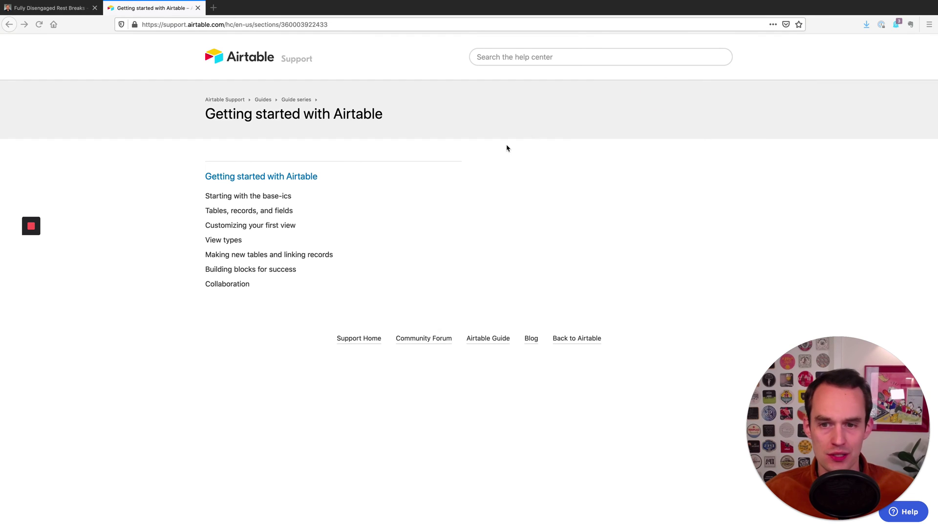
text(Ge)
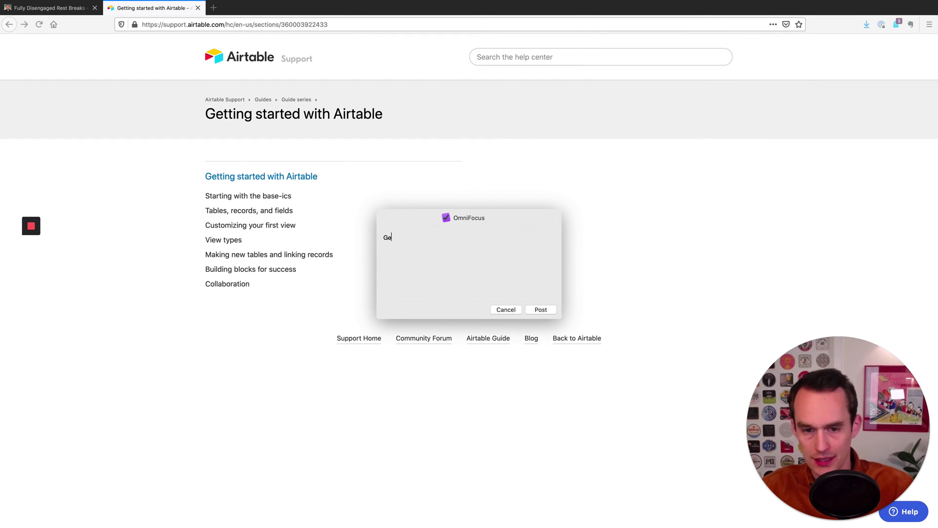
text(tting started with Air)
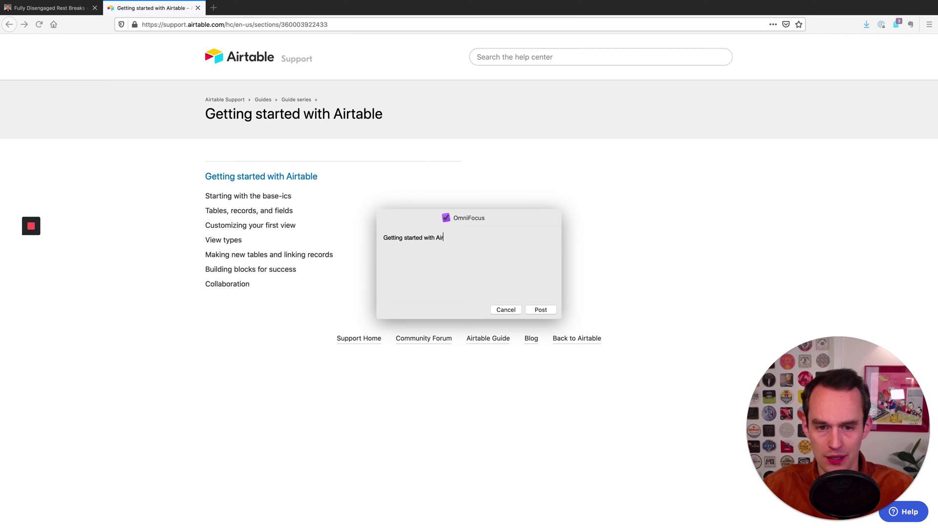
text(table)
key(Return)
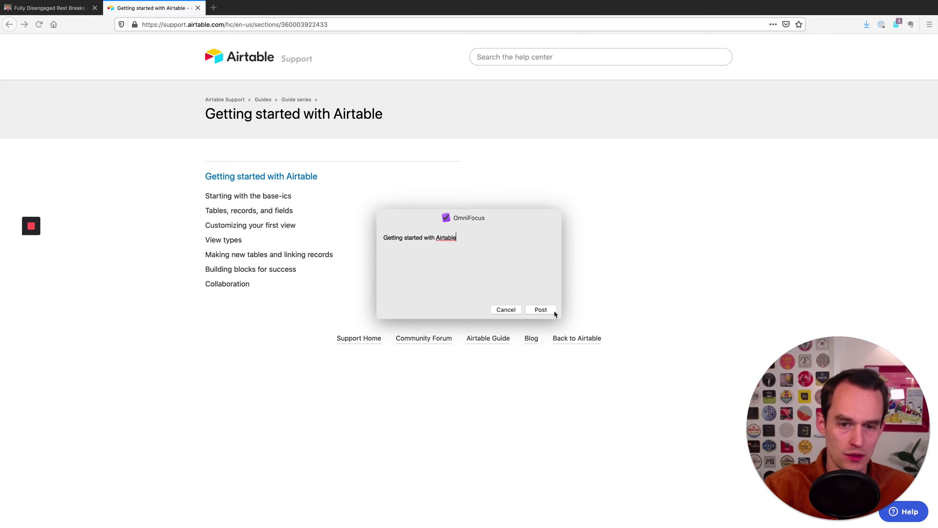
click(541, 309)
Step: Assign the Getting started with Airtable inbox item to the Work reading list project
key(super+Tab)
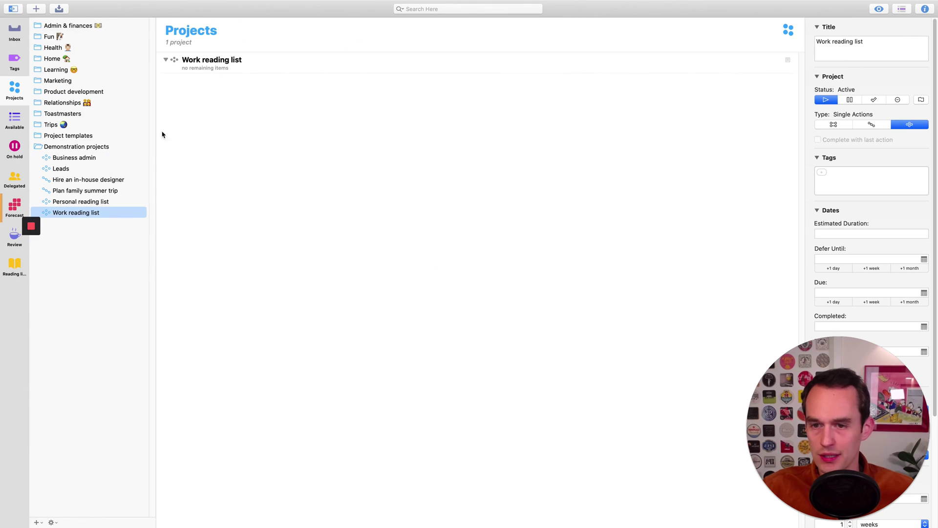
key(super+1)
click(114, 59)
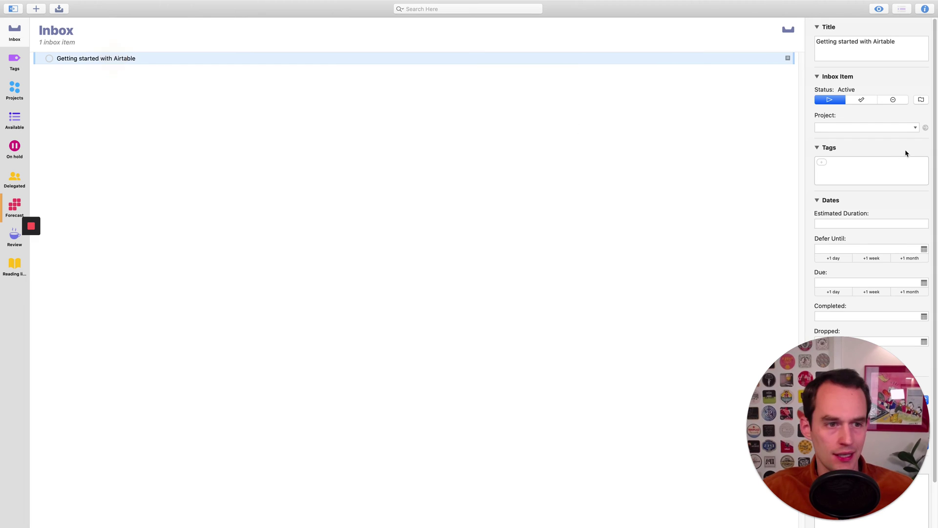
click(883, 126)
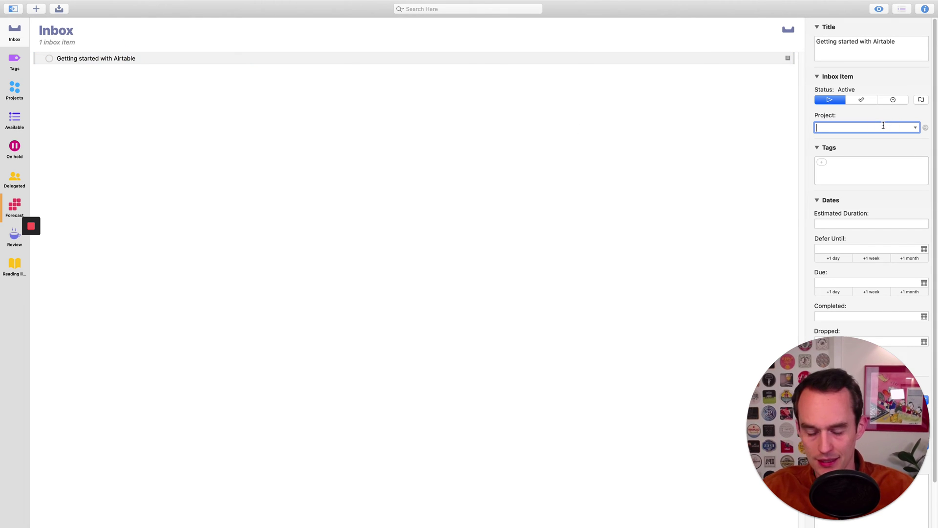
text(work re)
key(Return)
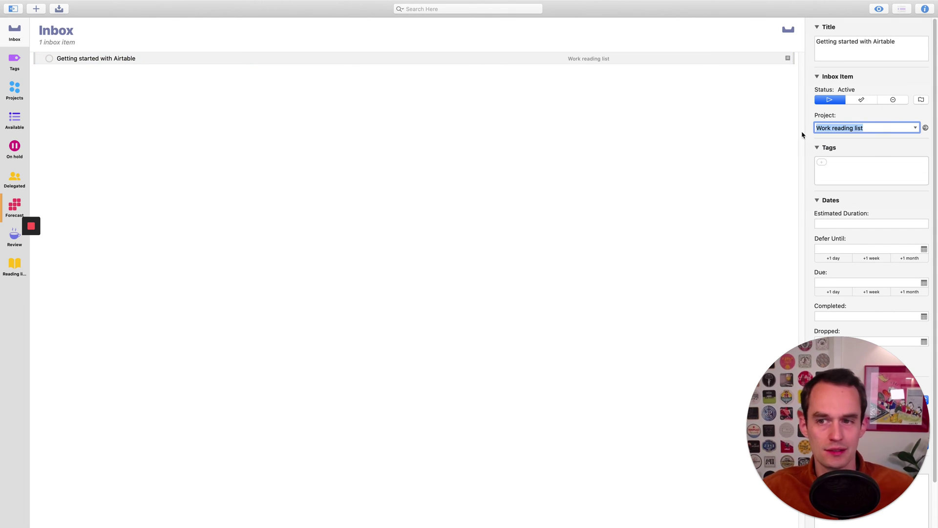
click(556, 185)
Step: Confirm the Airtable action in Projects, then go to the Reading list perspective
click(15, 90)
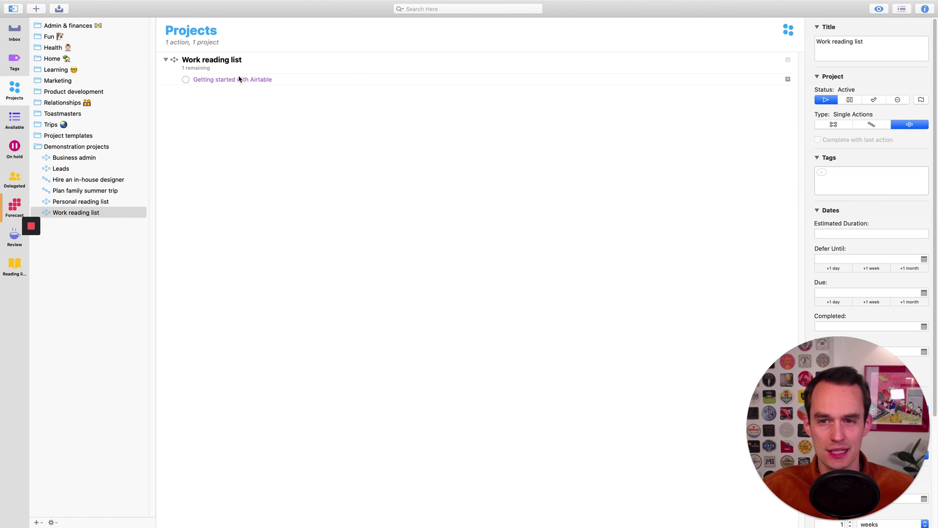
click(240, 79)
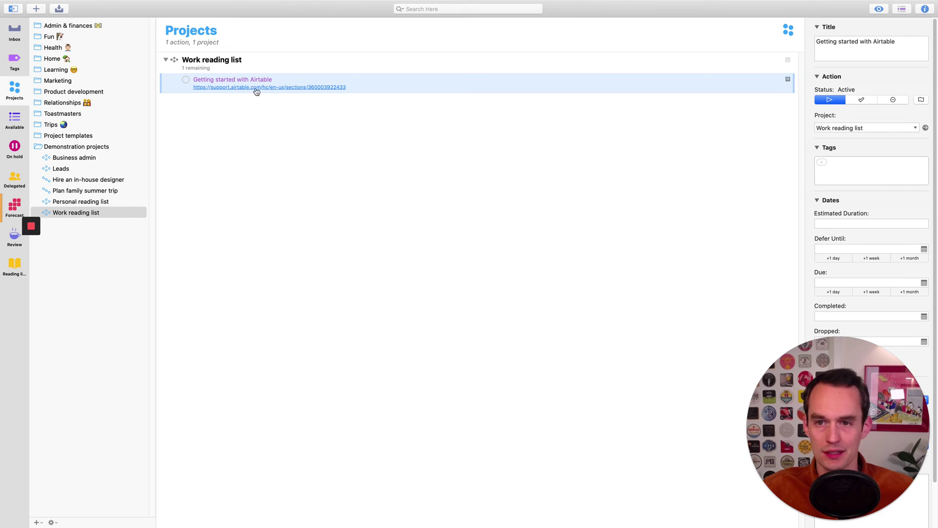
click(391, 122)
click(15, 266)
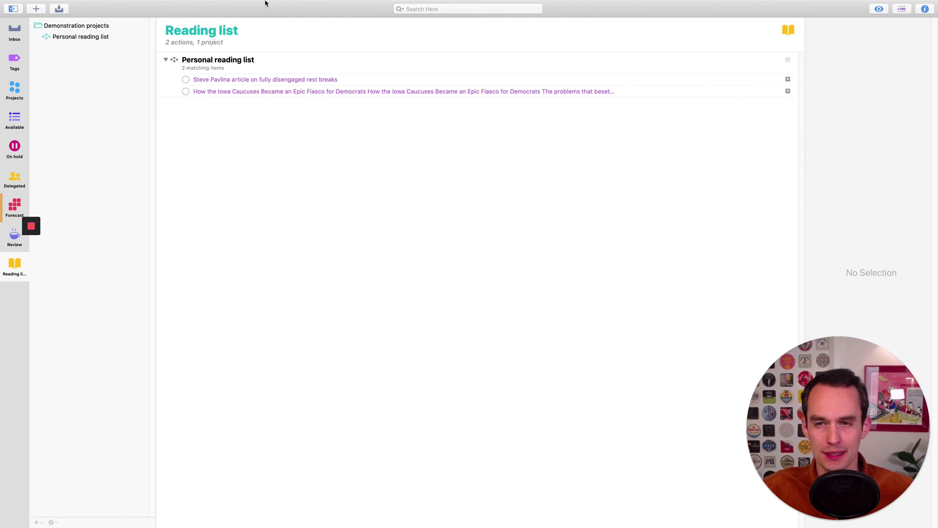
Step: Open the Perspectives window via Perspectives > Show Perspectives
mouse_move(200, 6)
click(194, 6)
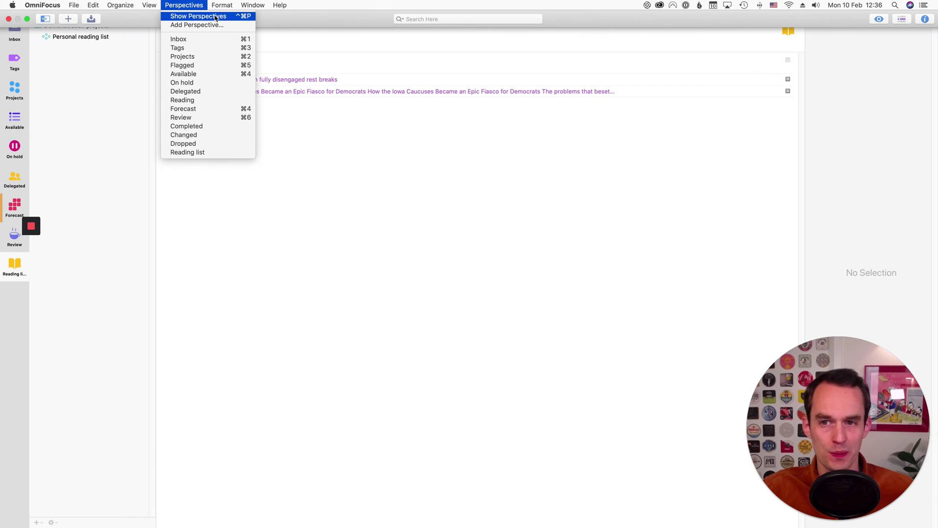
click(198, 17)
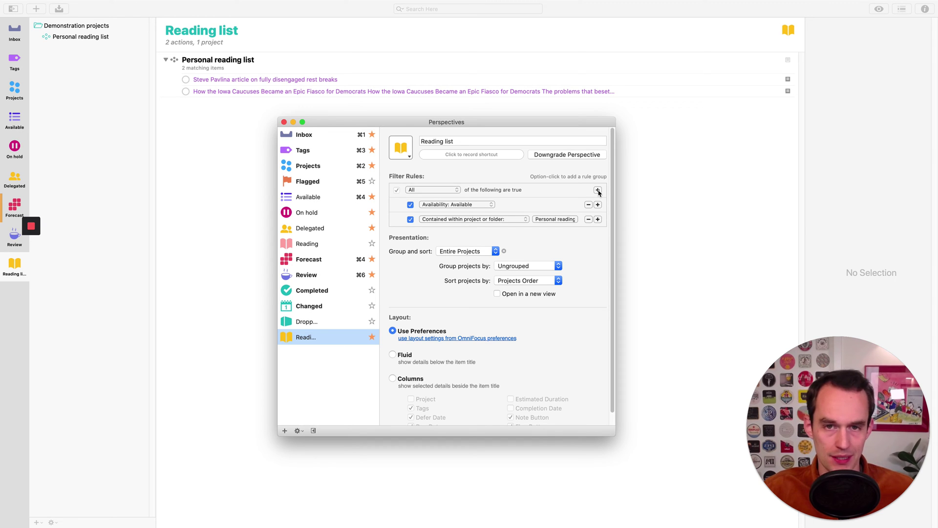
Step: Replace the single-project rule with an Any group of two 'Contained within project or folder' rules
alt+click(598, 191)
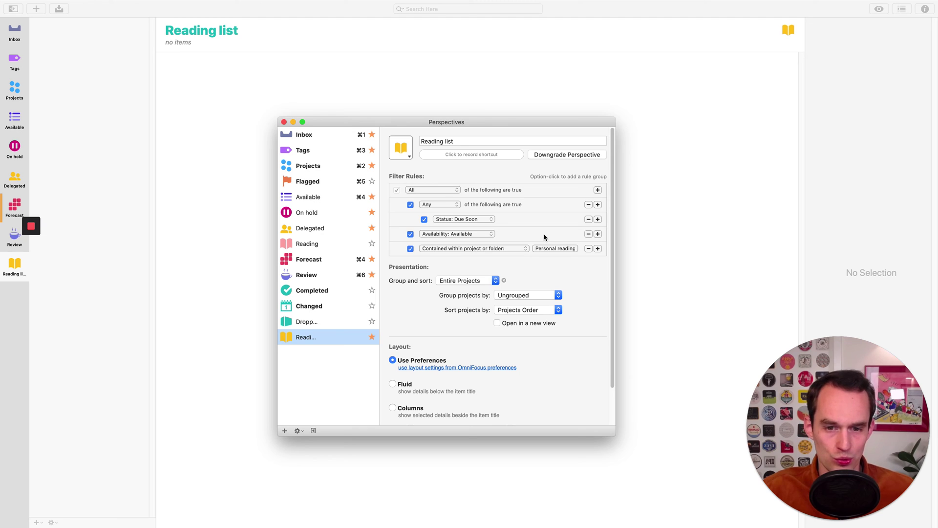
click(598, 219)
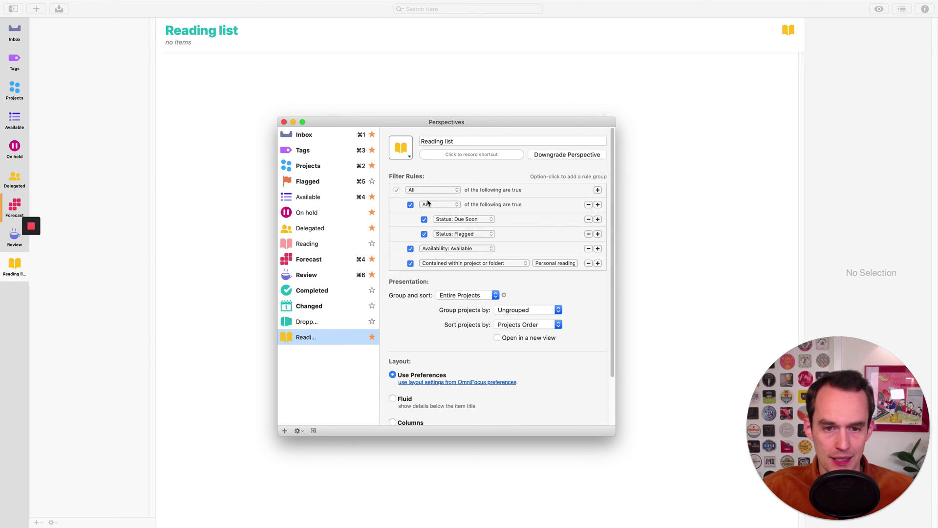
click(588, 263)
click(466, 219)
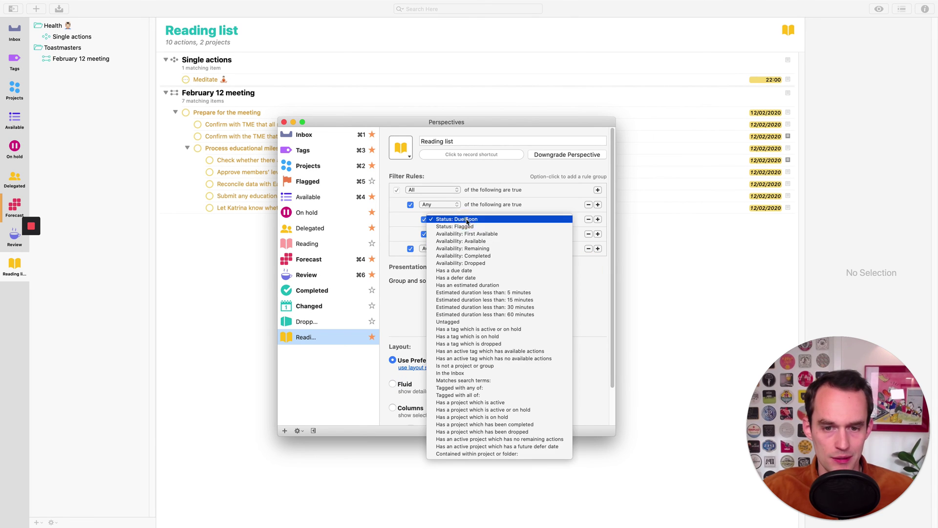
key(Escape)
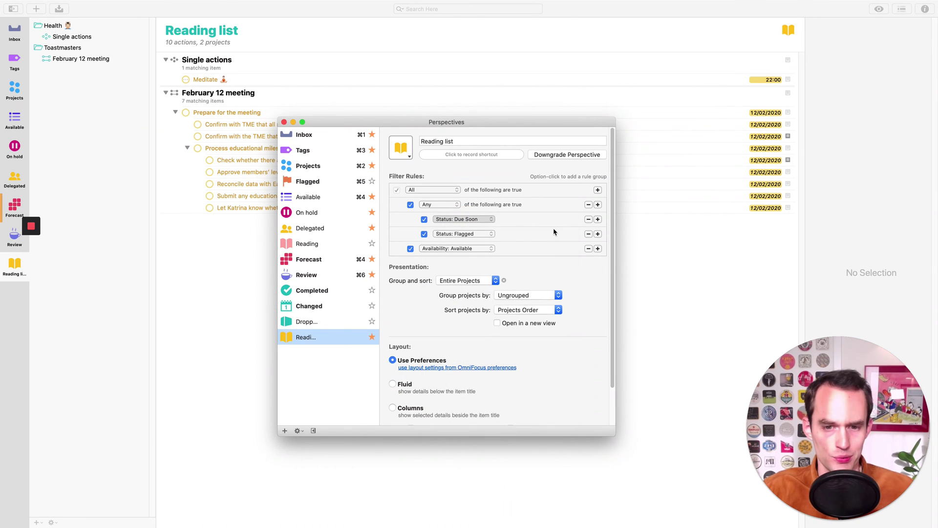
click(483, 233)
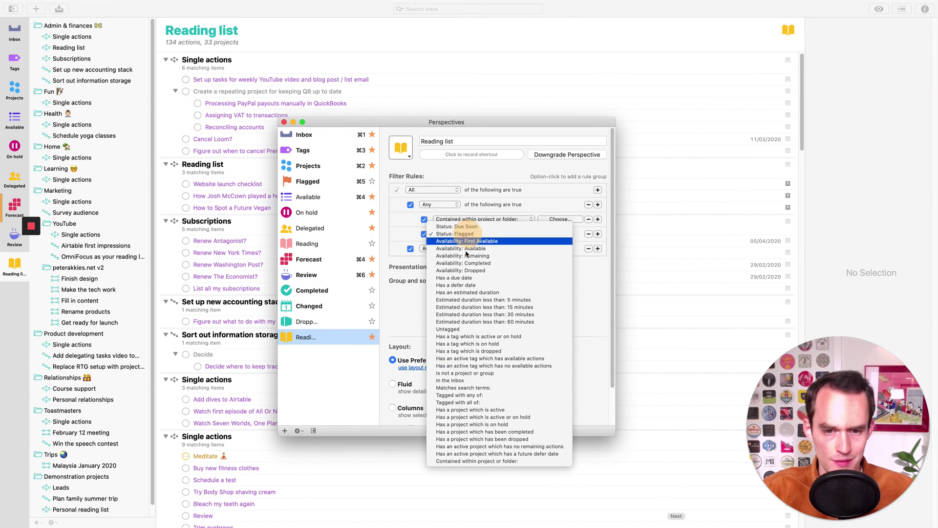
click(483, 462)
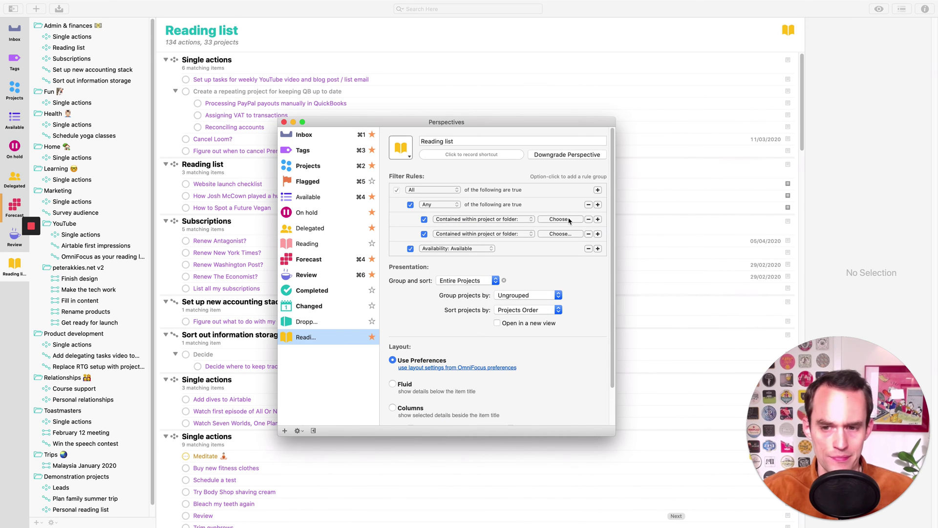
Step: Point the two rules at Personal reading list and Work reading list
click(569, 221)
scroll(580, 153, down, 15)
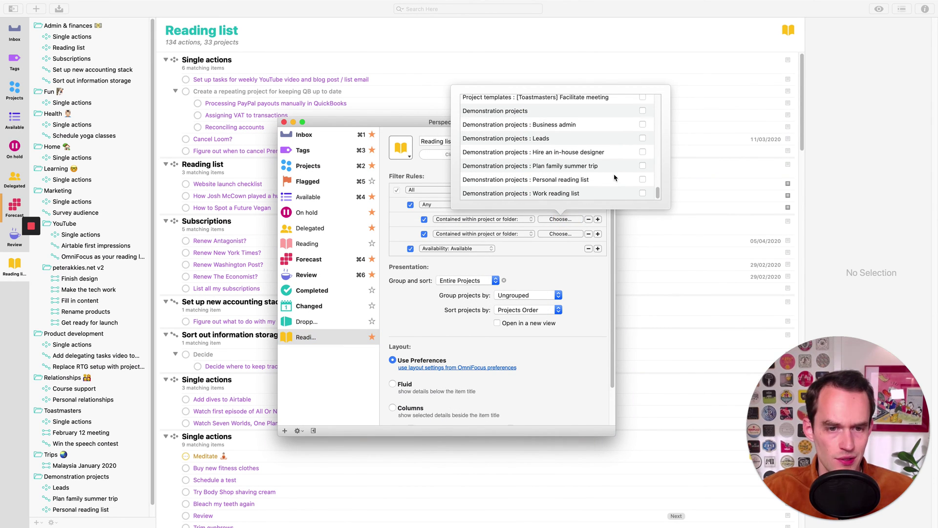
click(642, 179)
click(560, 234)
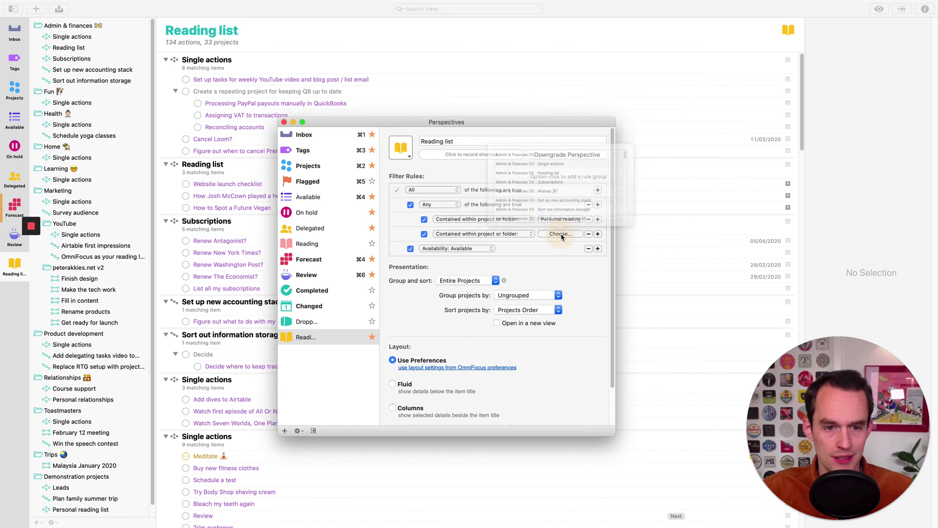
scroll(599, 184, down, 3)
click(643, 208)
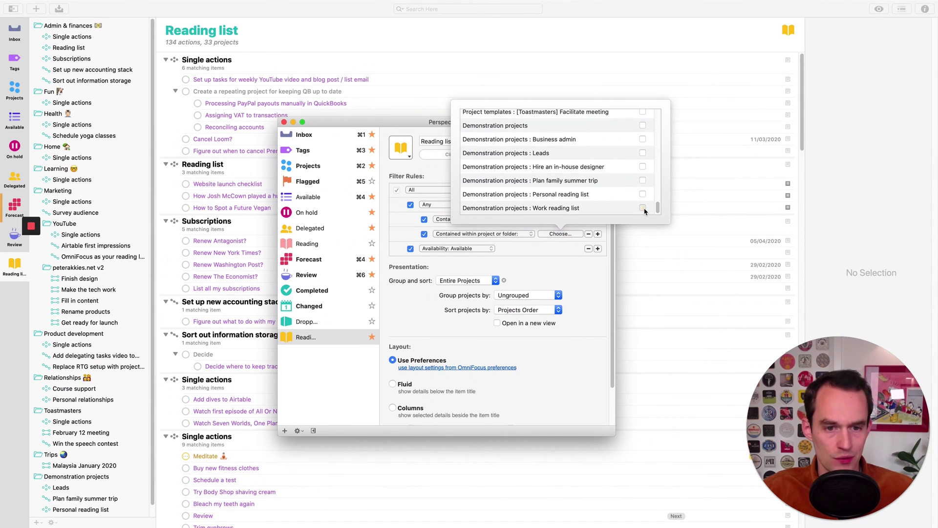
click(585, 294)
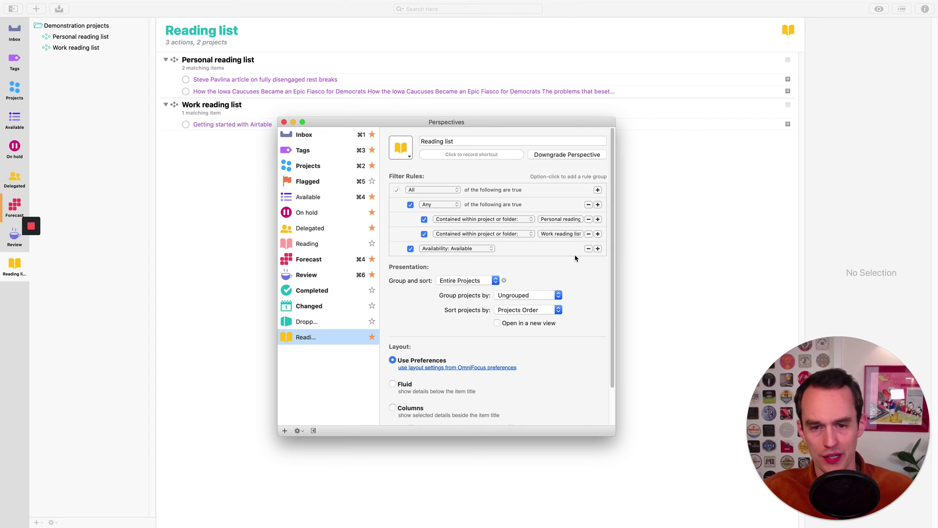
Step: Close the Perspectives window to see both reading-list projects in Reading list
click(284, 122)
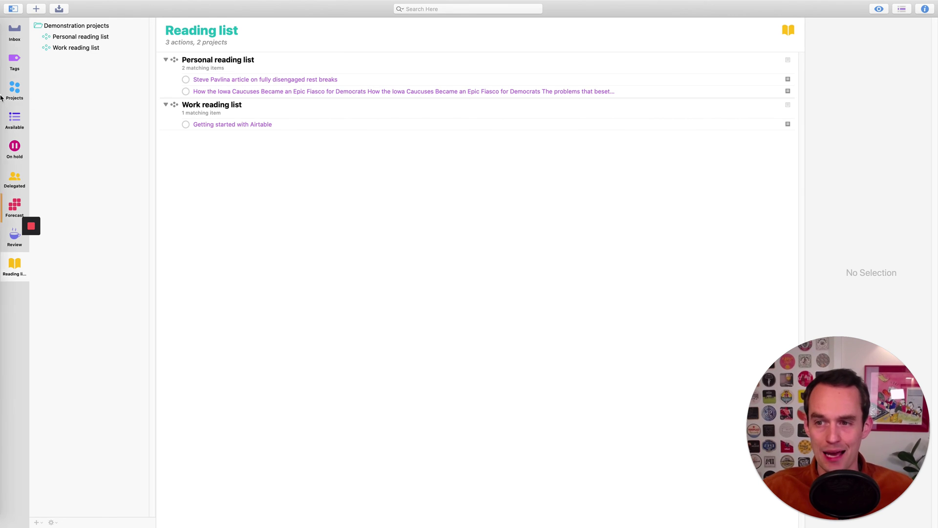
Step: Remove the Airtable support page from Pocket, close its Firefox tab, and return to OmniFocus
click(6, 51)
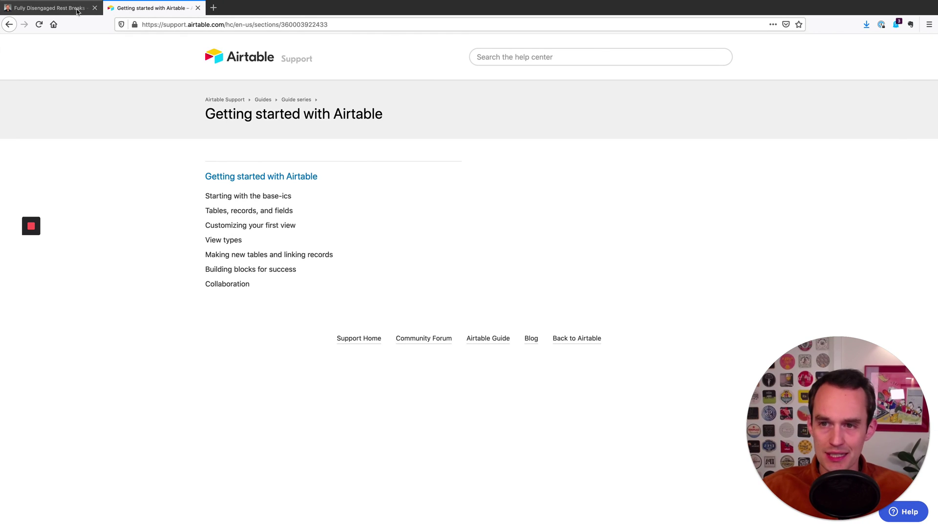
click(786, 24)
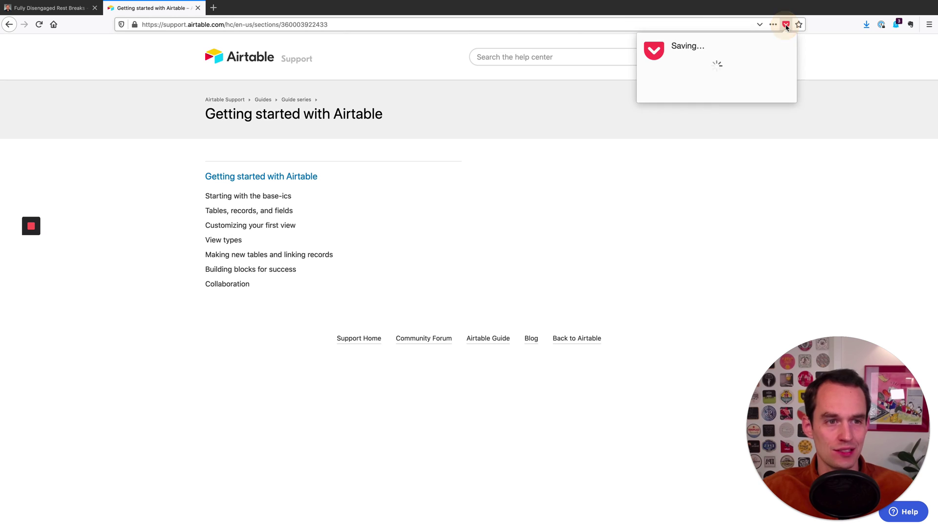
click(690, 56)
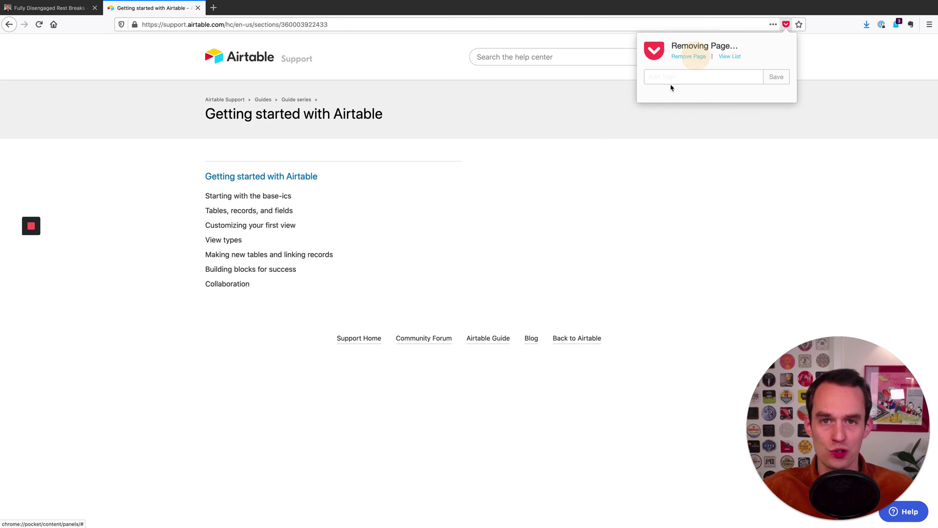
click(590, 152)
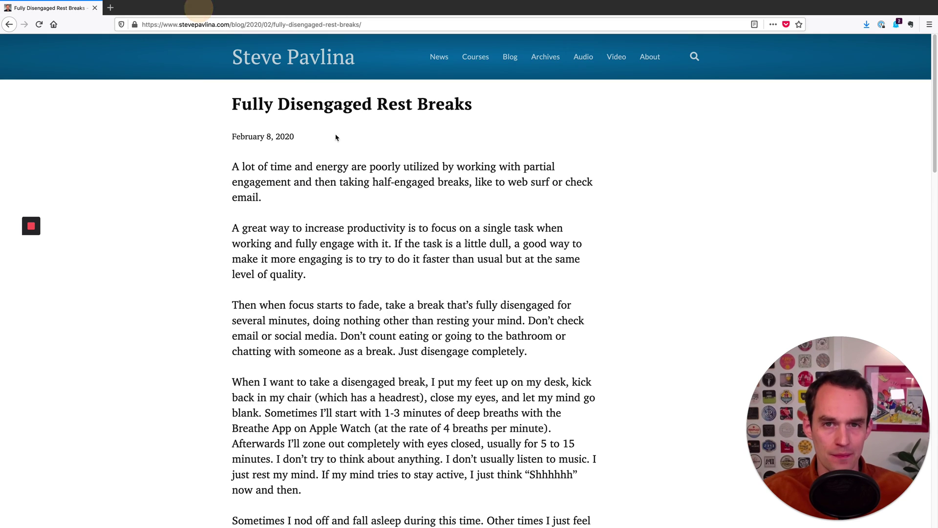
click(197, 8)
click(10, 157)
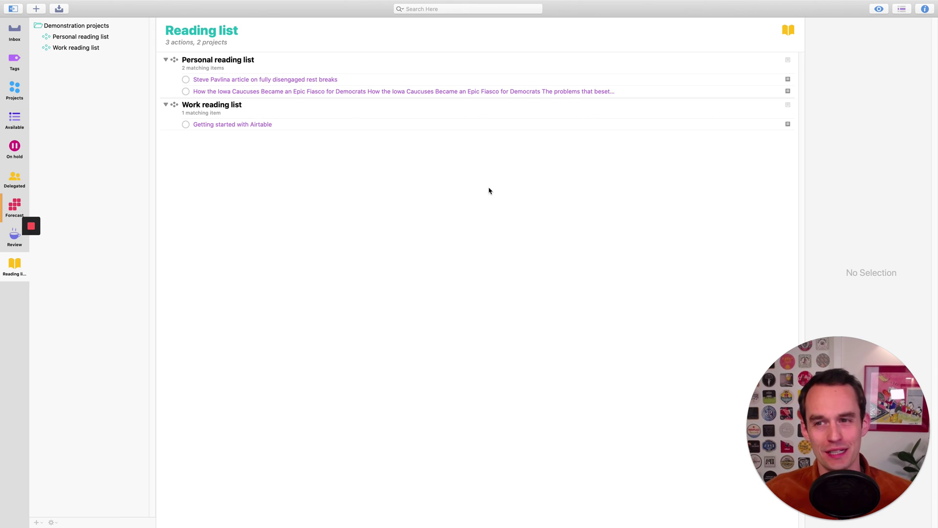
Step: Focus the Reading list on Personal reading list, briefly checking Work reading list before returning
click(75, 38)
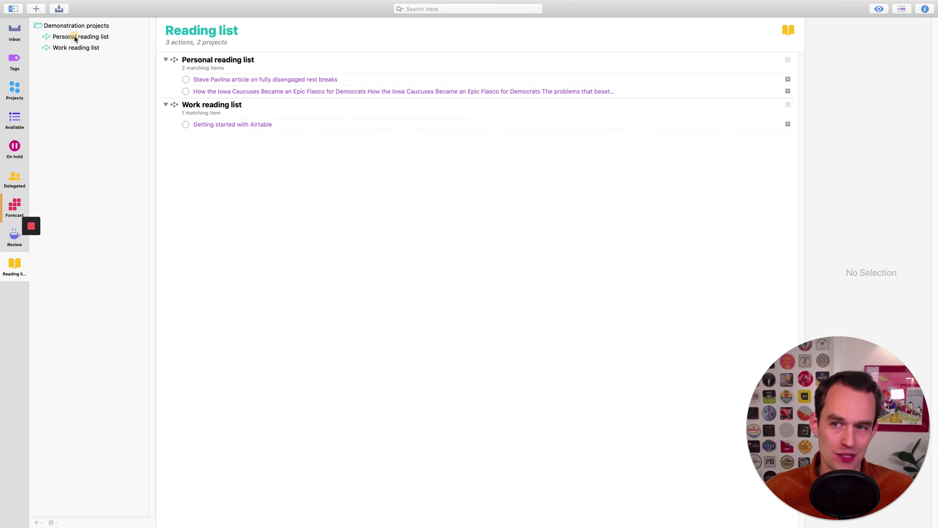
click(77, 47)
key(Up)
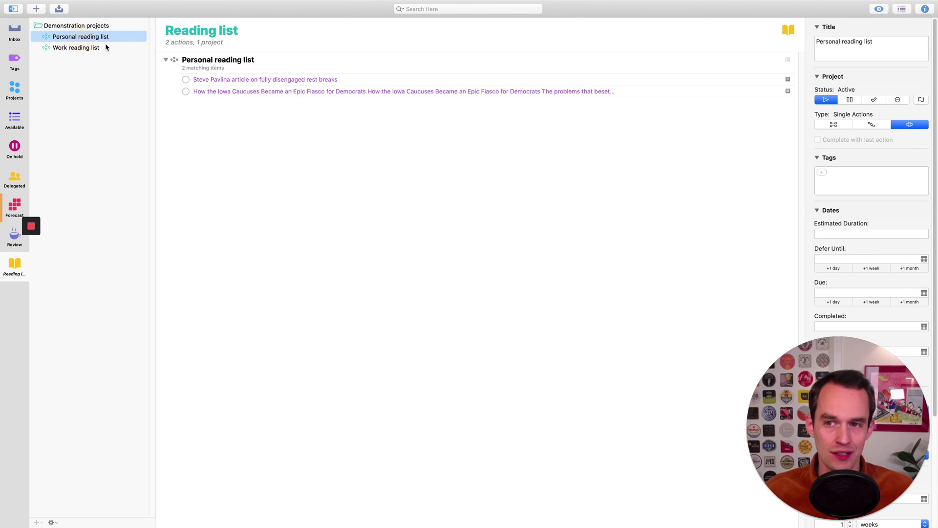
drag(823, 356, 107, 357)
click(532, 175)
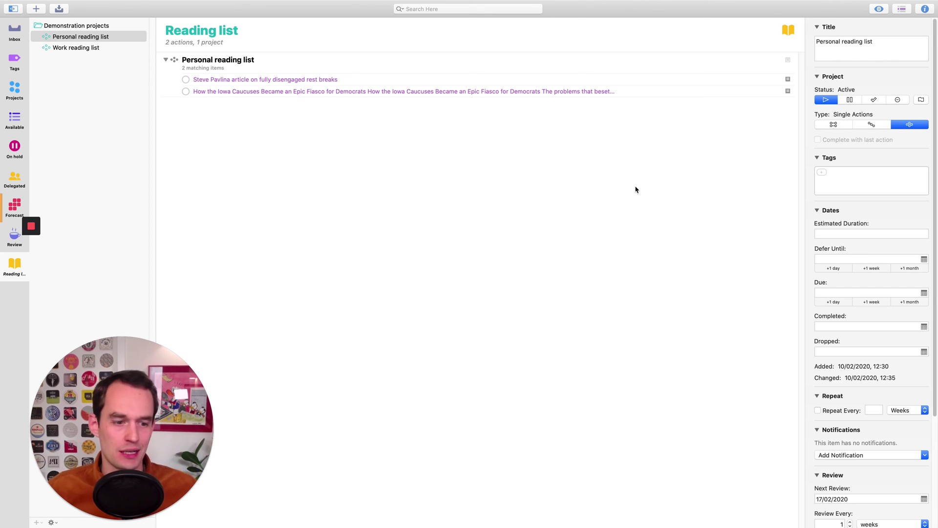
scroll(870, 293, down, 5)
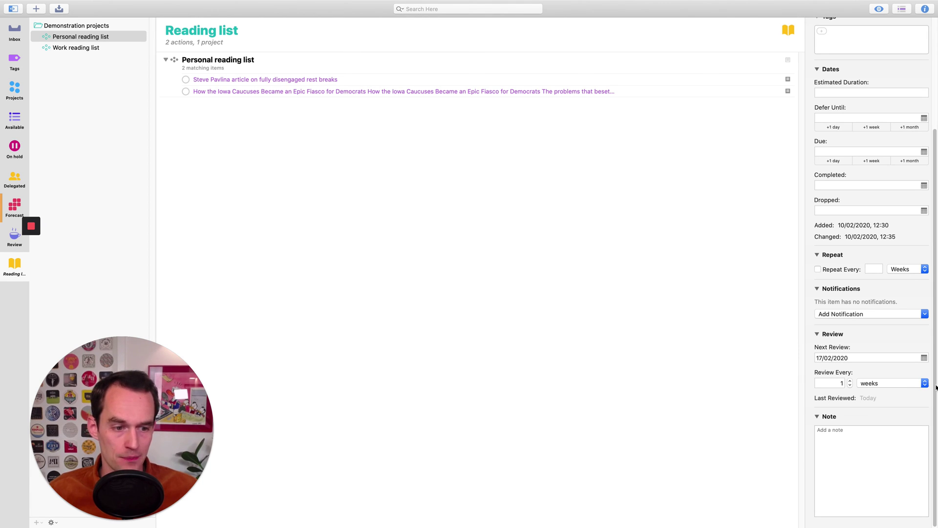
click(88, 49)
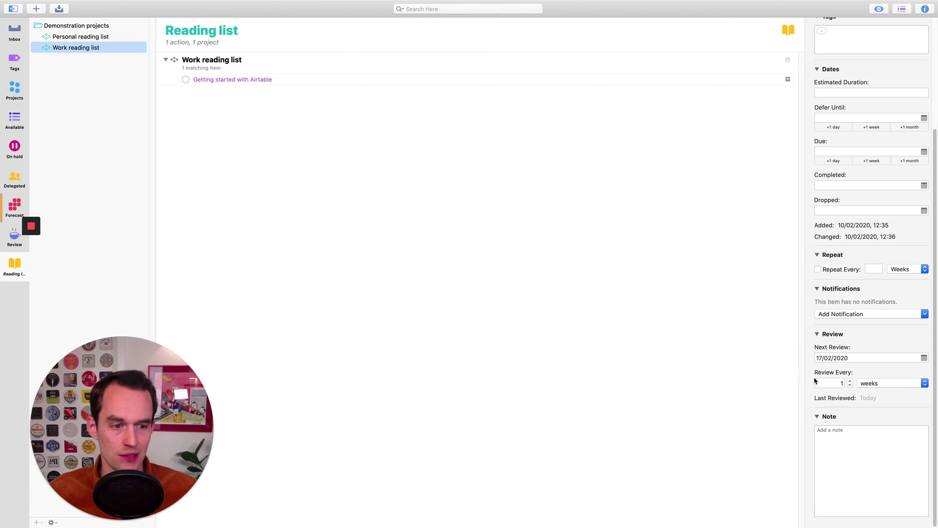
click(77, 38)
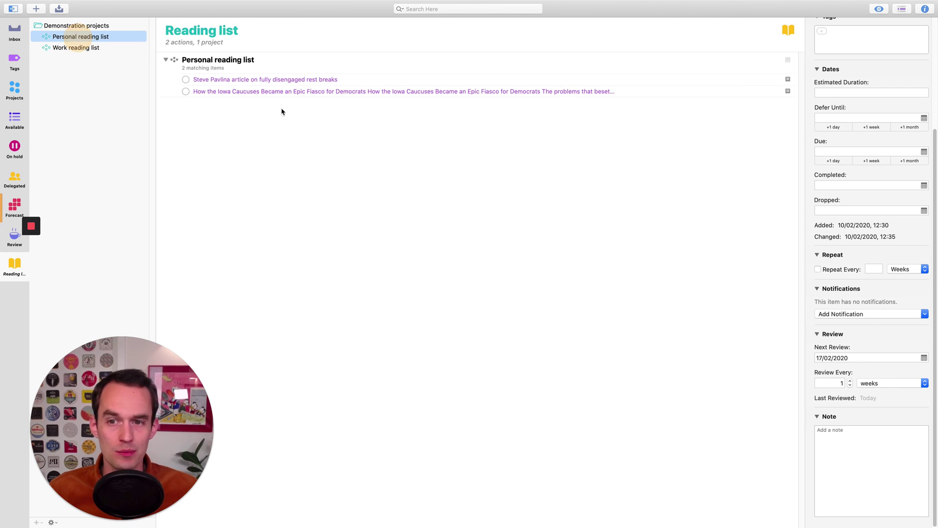